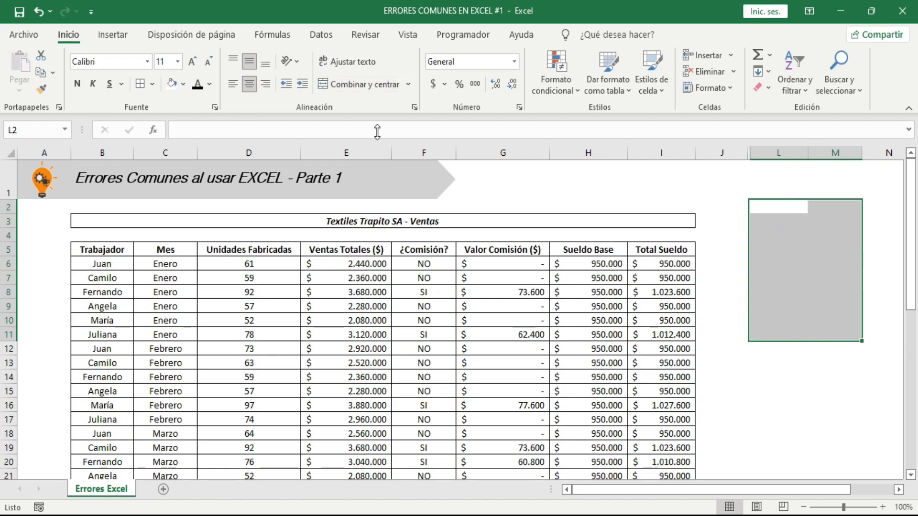
Merge and center the Enero cells C6:C11 in the Mes column, accepting that only the upper-left value is kept
click(524, 201)
drag(180, 265, 172, 333)
click(356, 85)
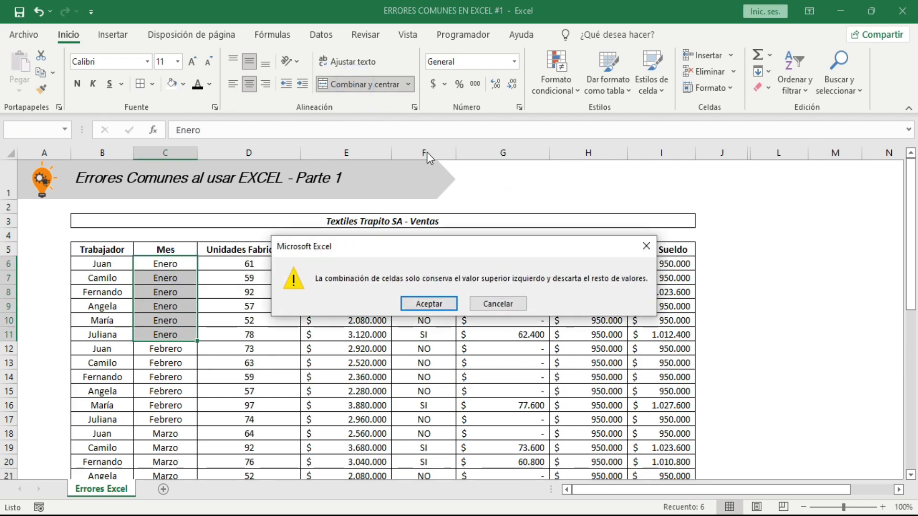
click(424, 303)
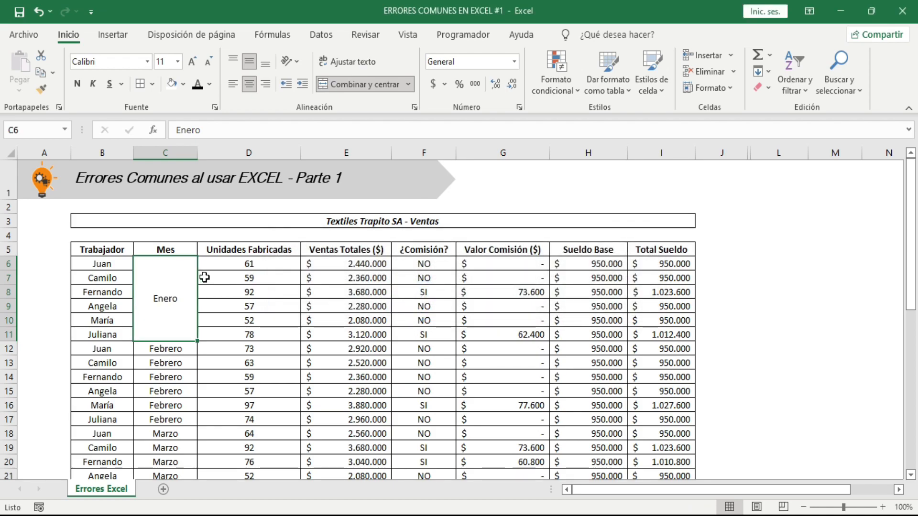
click(365, 277)
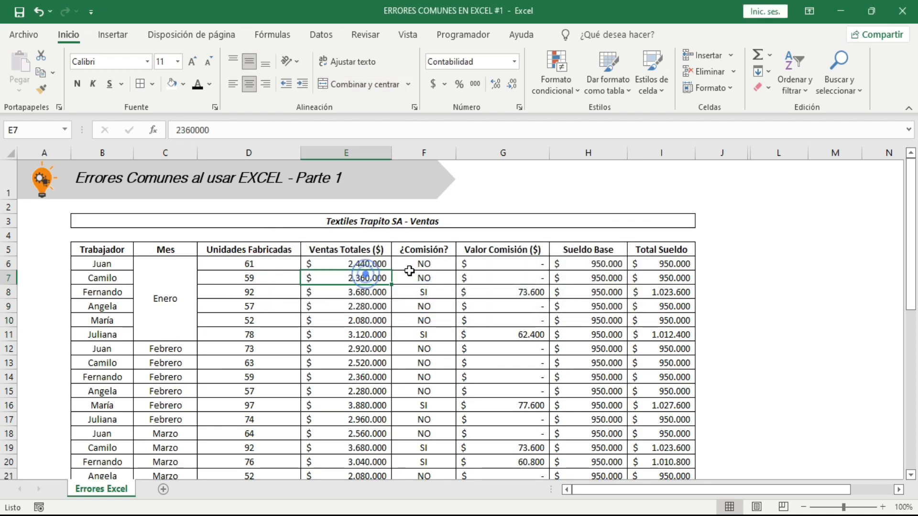
click(618, 82)
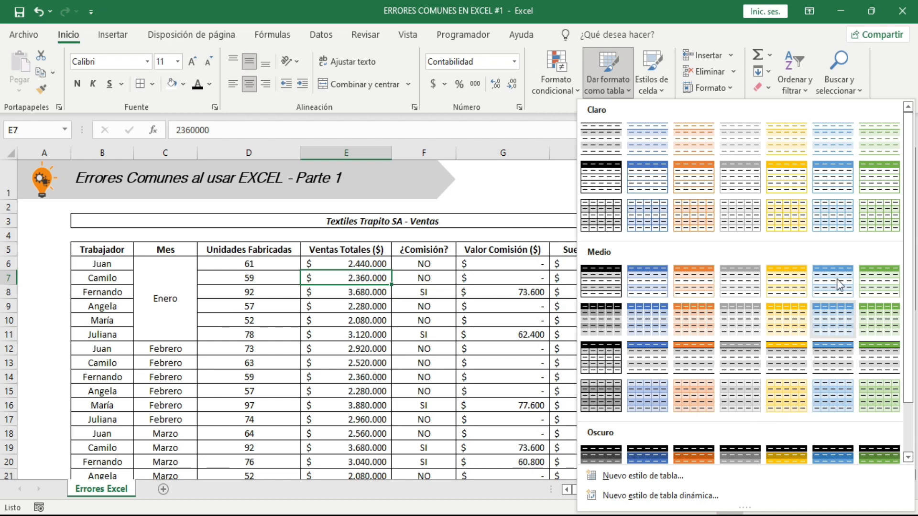
click(476, 311)
click(423, 305)
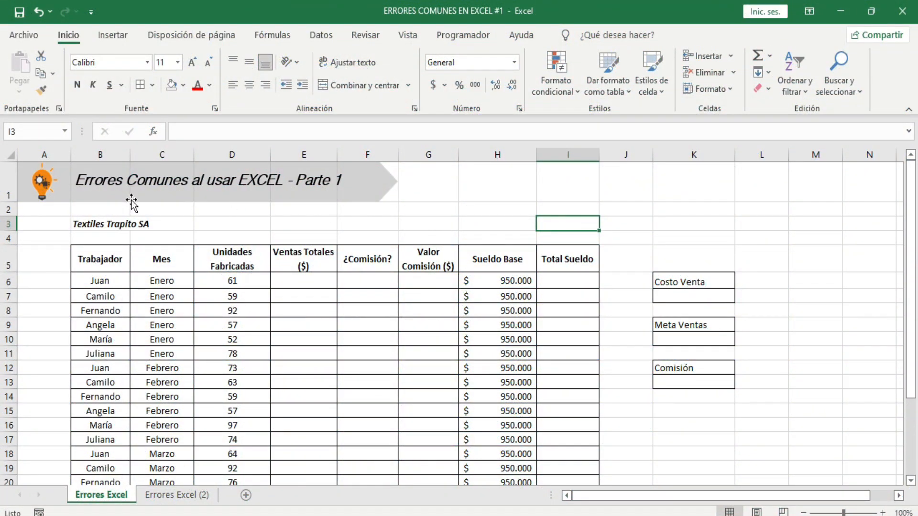
Fill the entire worksheet with white to cover the gridlines
drag(510, 188, 786, 232)
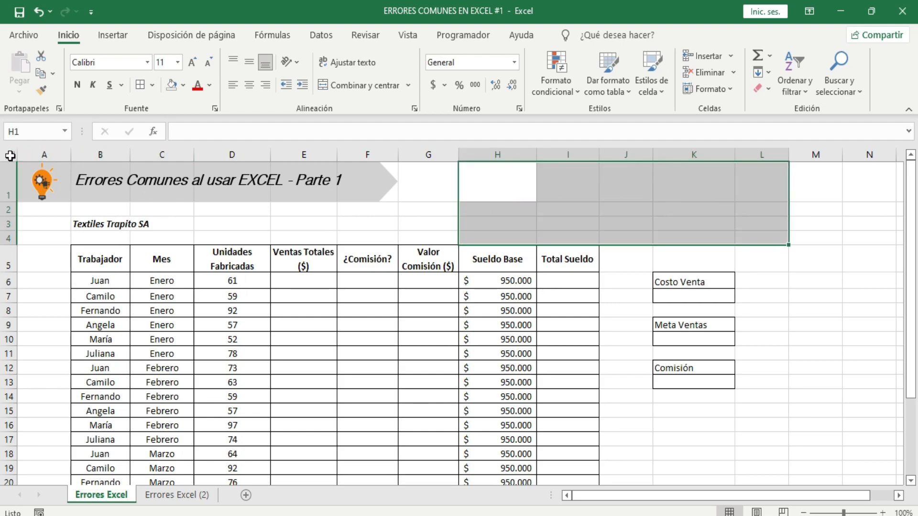
click(11, 155)
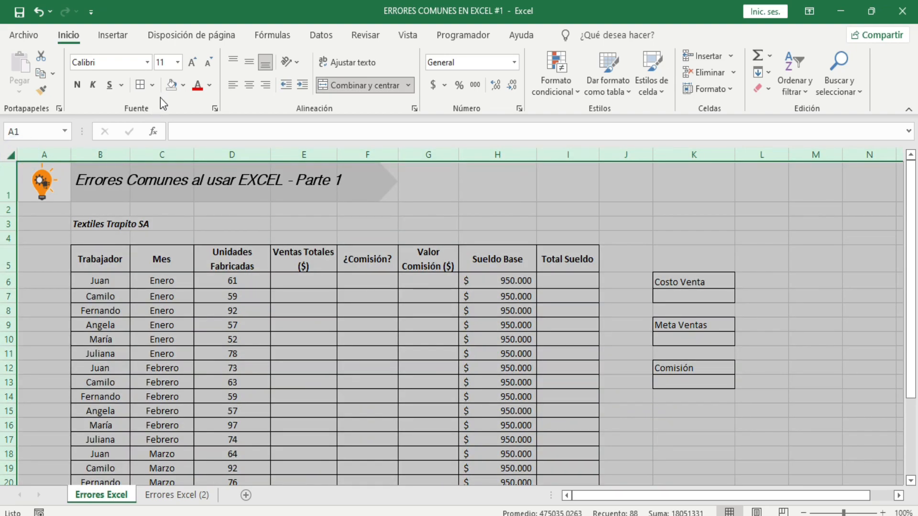
click(182, 87)
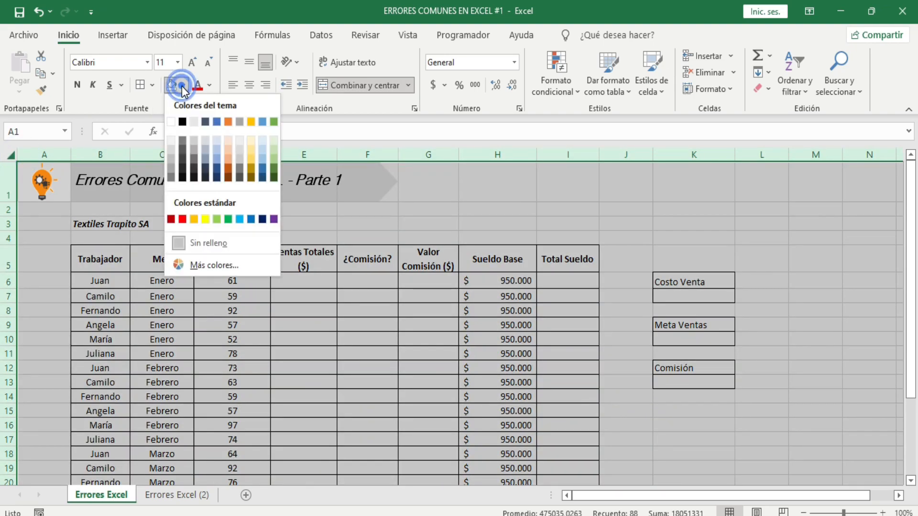
click(174, 118)
drag(411, 190, 811, 356)
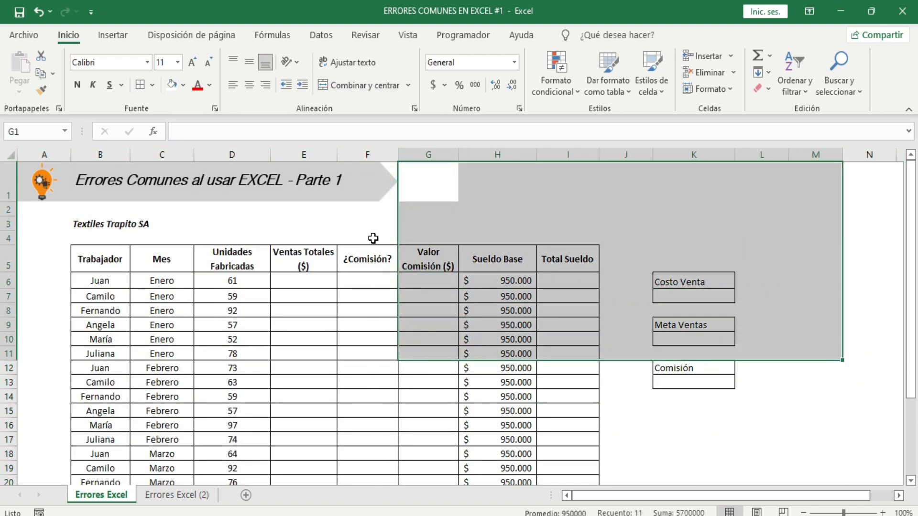
click(189, 222)
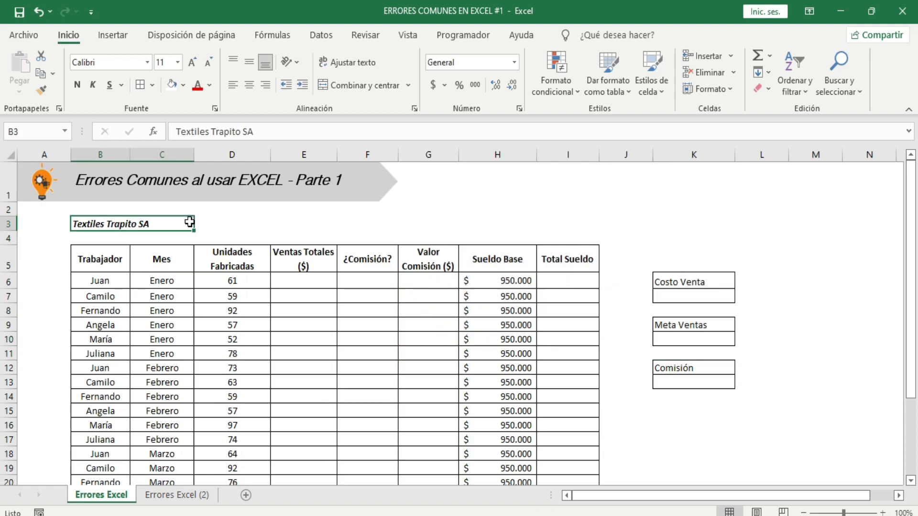
click(12, 154)
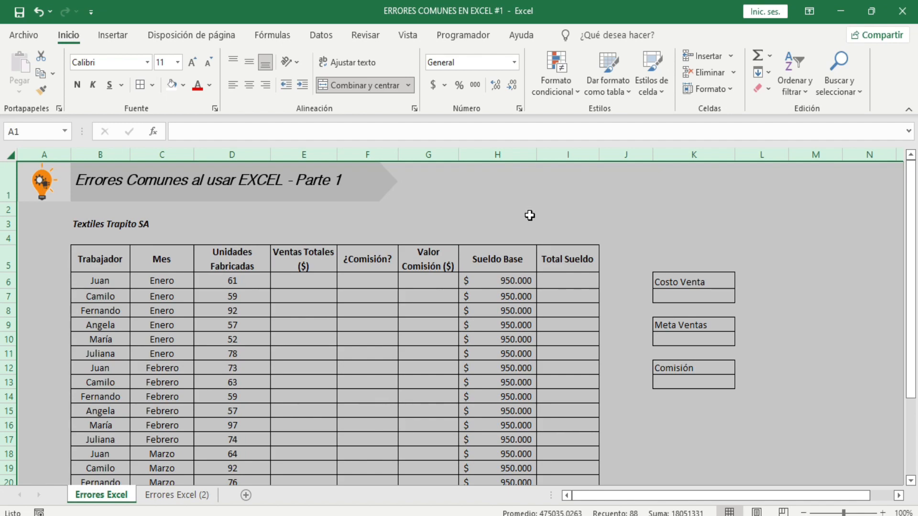
click(529, 214)
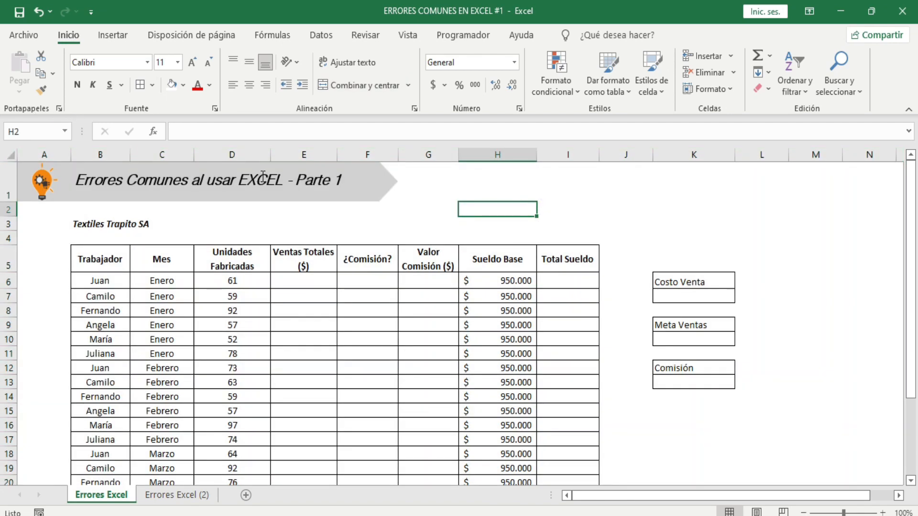
click(449, 205)
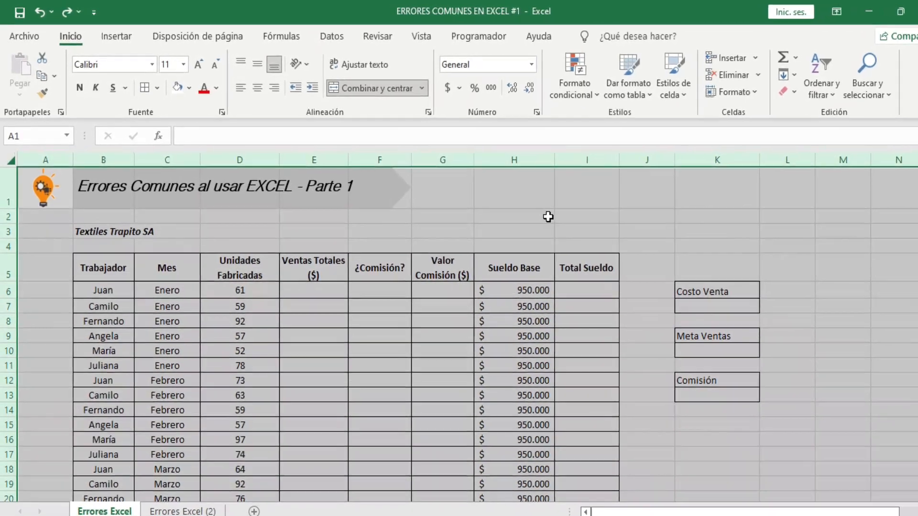
click(526, 210)
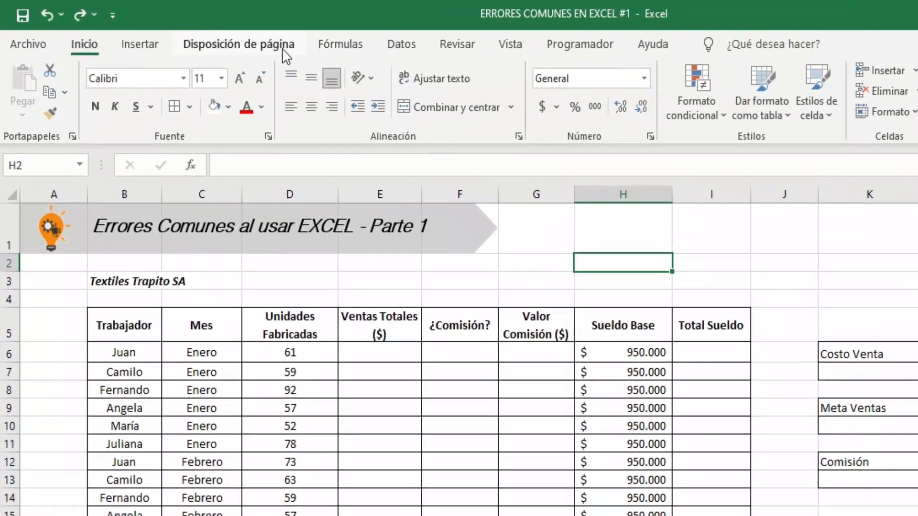
Hide the worksheet gridlines using the page layout options, and show them again
click(240, 43)
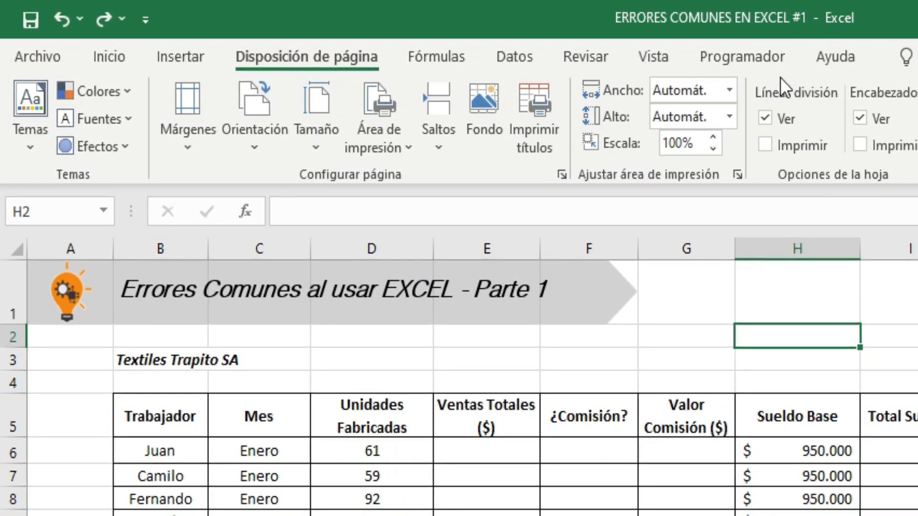
click(767, 114)
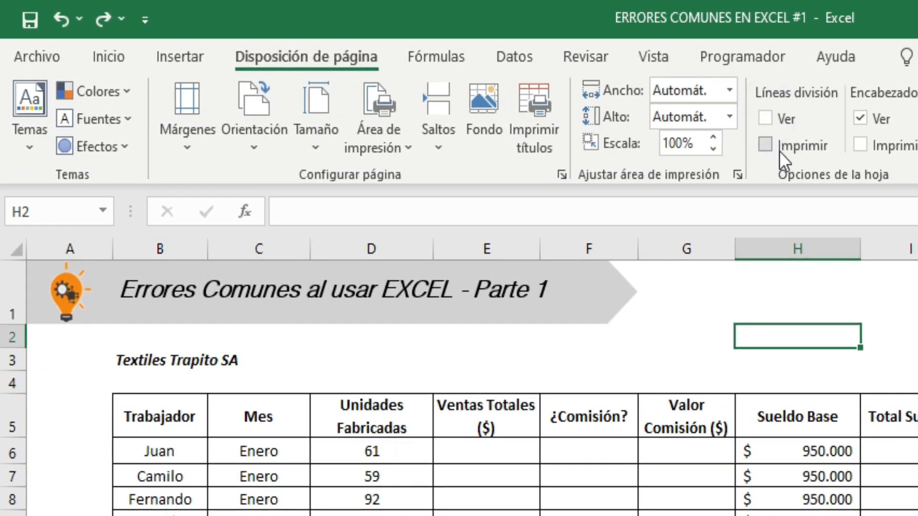
click(764, 118)
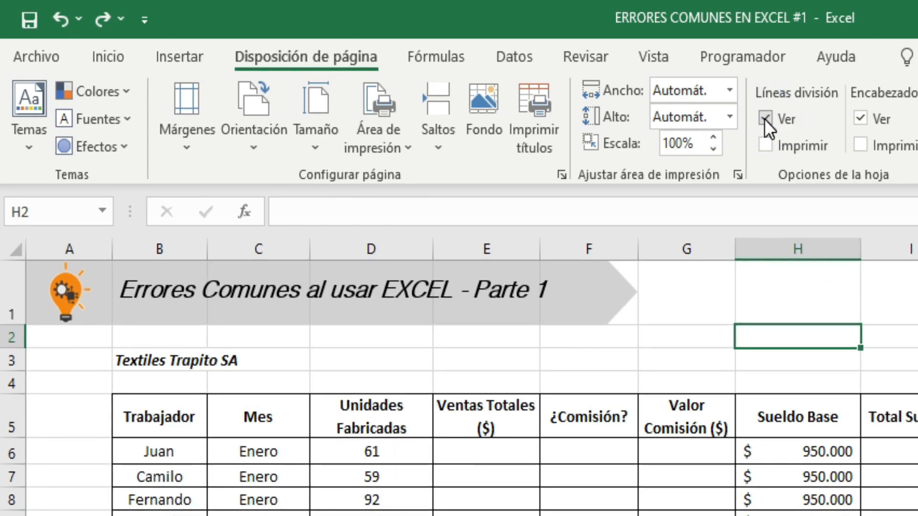
Hide the worksheet gridlines using the view options
click(654, 54)
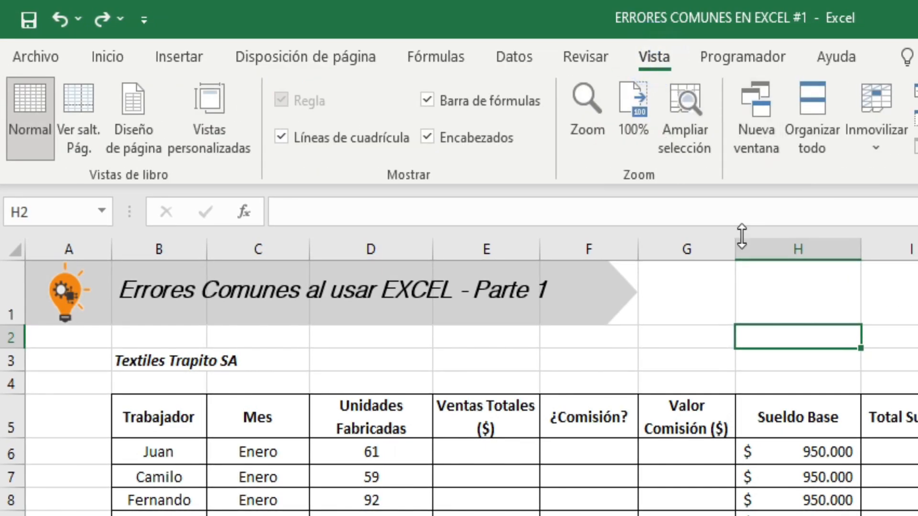
click(278, 140)
click(916, 360)
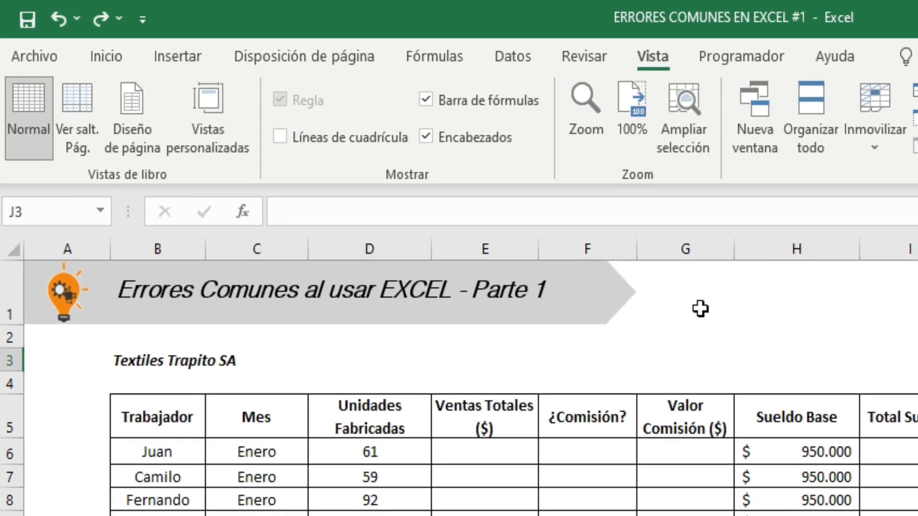
drag(701, 309, 915, 384)
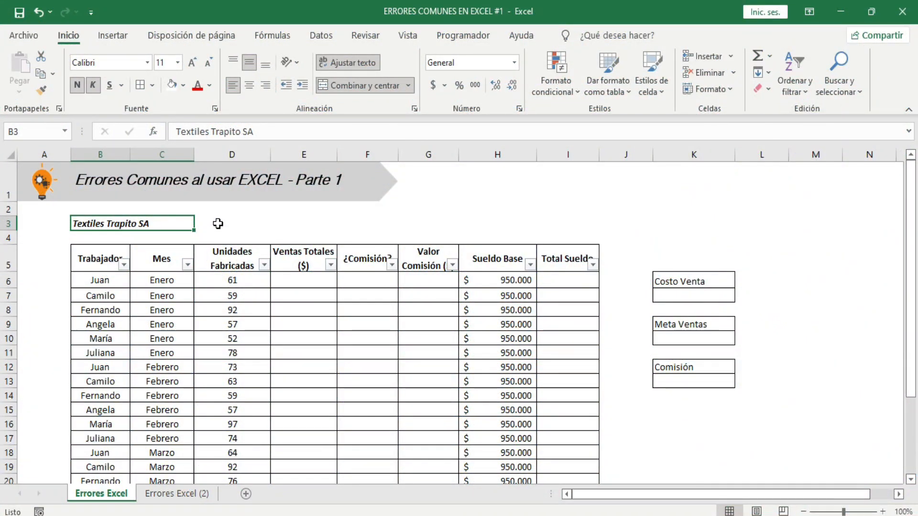
Merge and center the title "Textiles Trapito SA" across B3:I3, spanning the width of the table
click(218, 223)
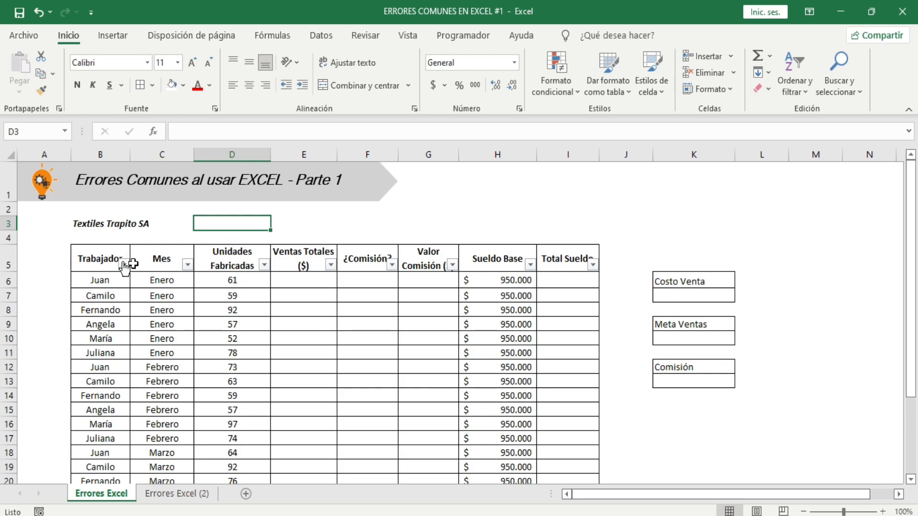
drag(77, 253, 579, 451)
scroll(336, 362, up, 1)
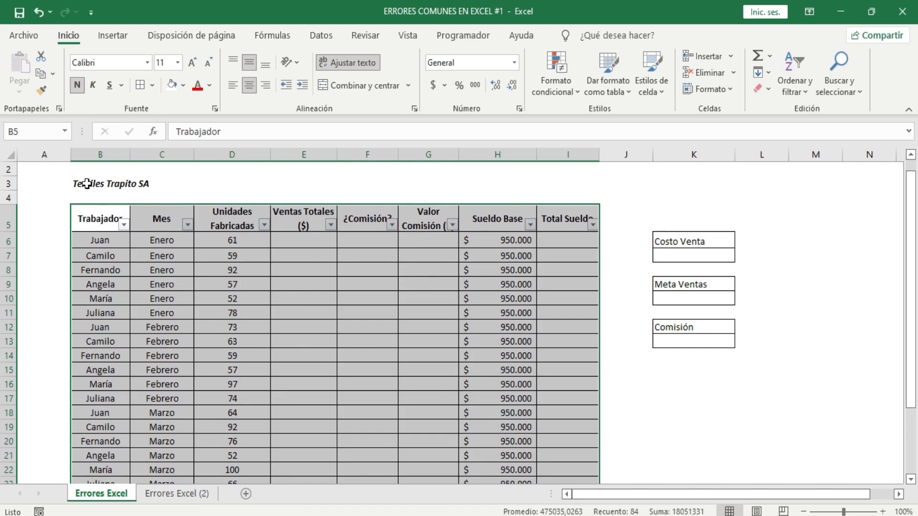
drag(87, 184, 557, 181)
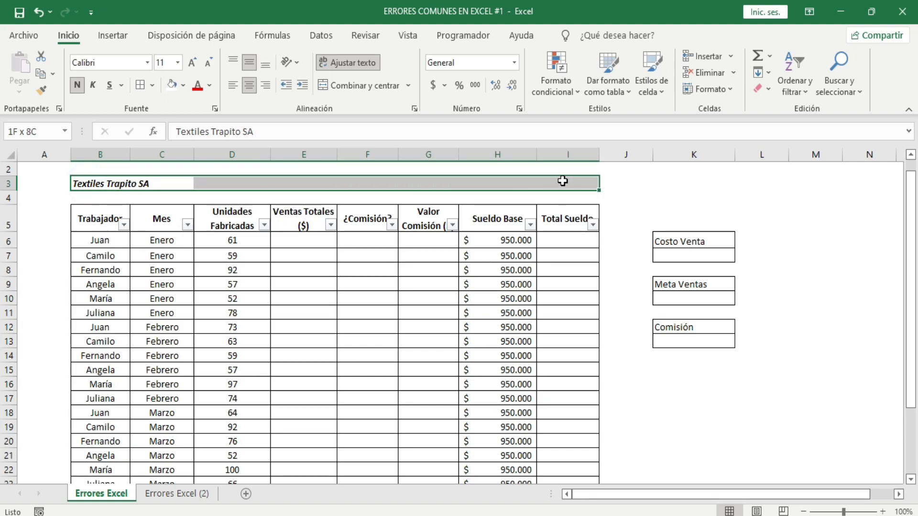
click(350, 85)
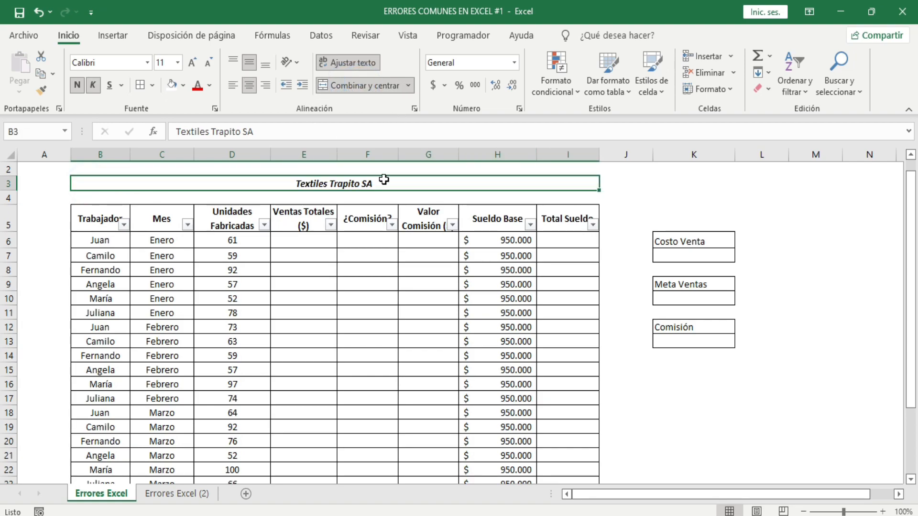
Extend the merged title in row 3 to "Textiles Trapito SA - Ventas" and put a border around it
double_click(383, 180)
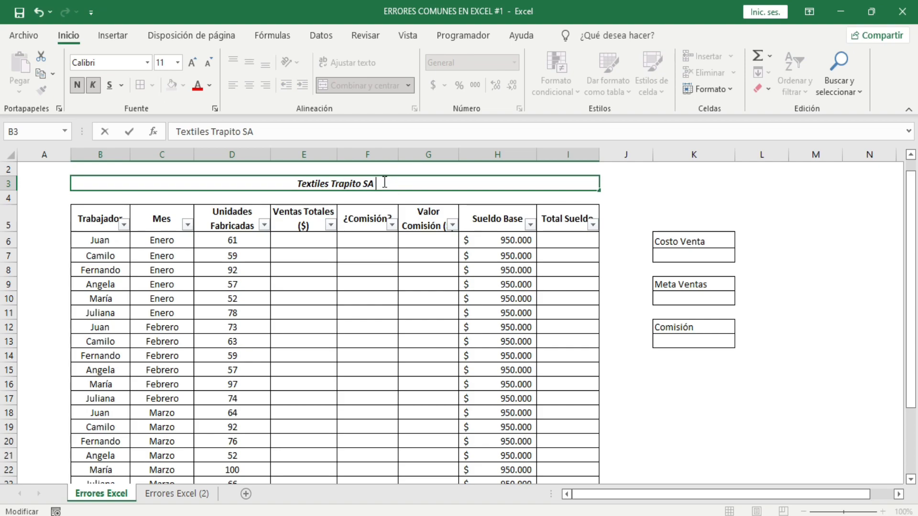
text(- Ven)
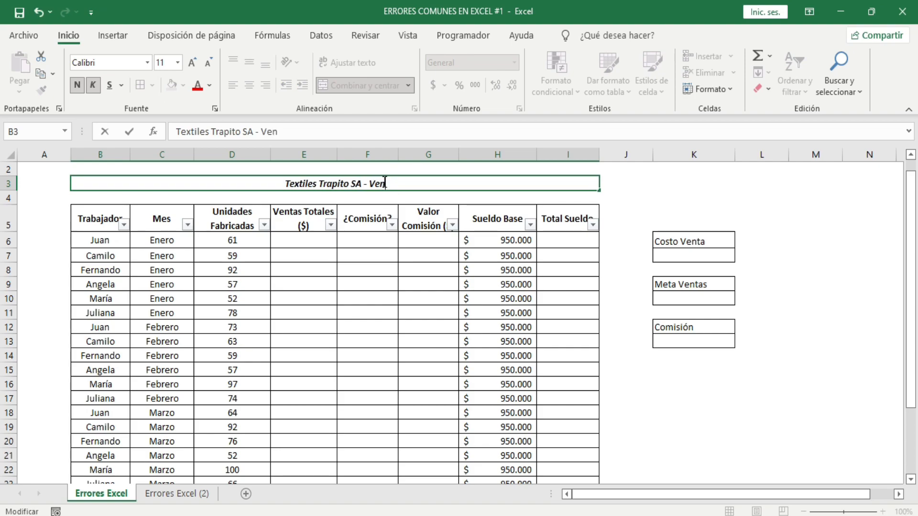
text(tas)
key(Return)
click(383, 181)
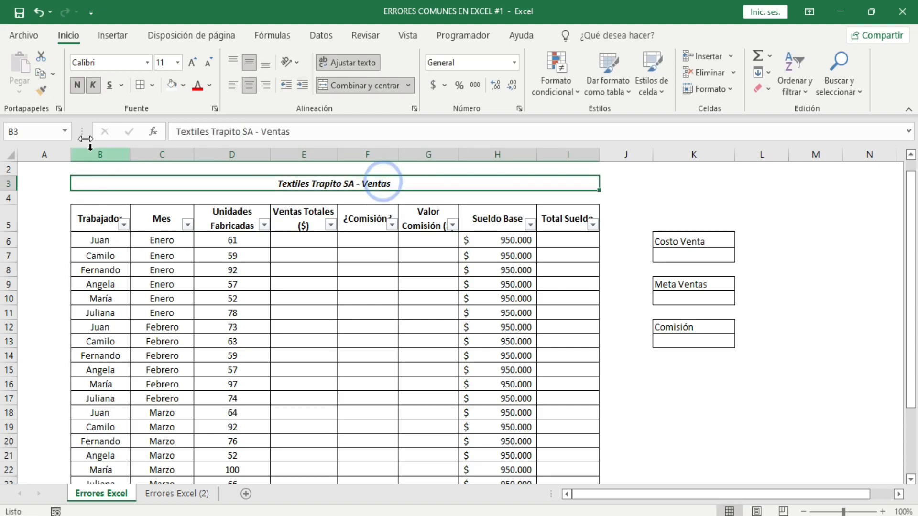
click(311, 296)
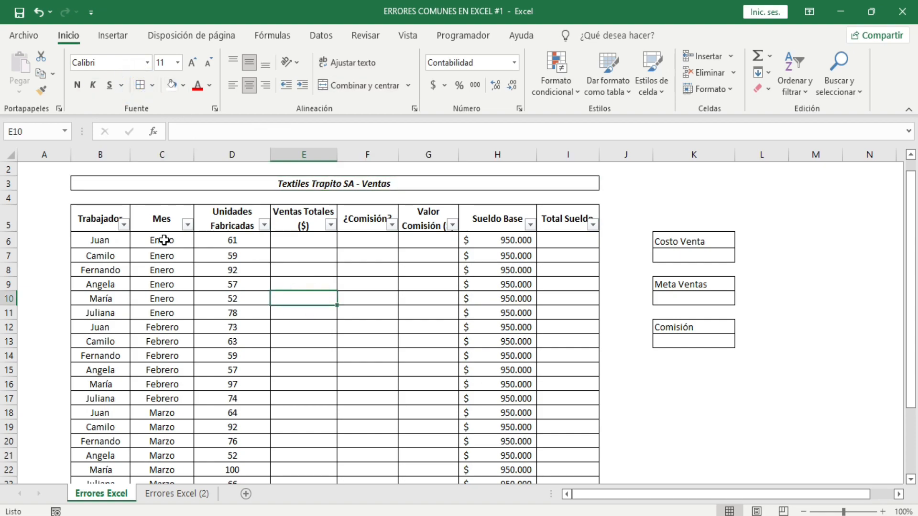
Filter the Mes column to only Enero and select the filtered worker, month and units cells
drag(164, 240, 174, 313)
click(163, 270)
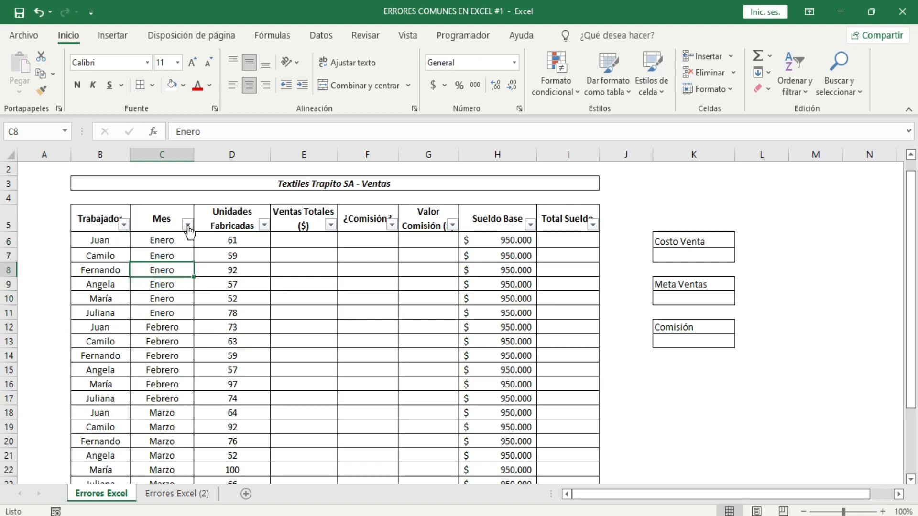
click(187, 225)
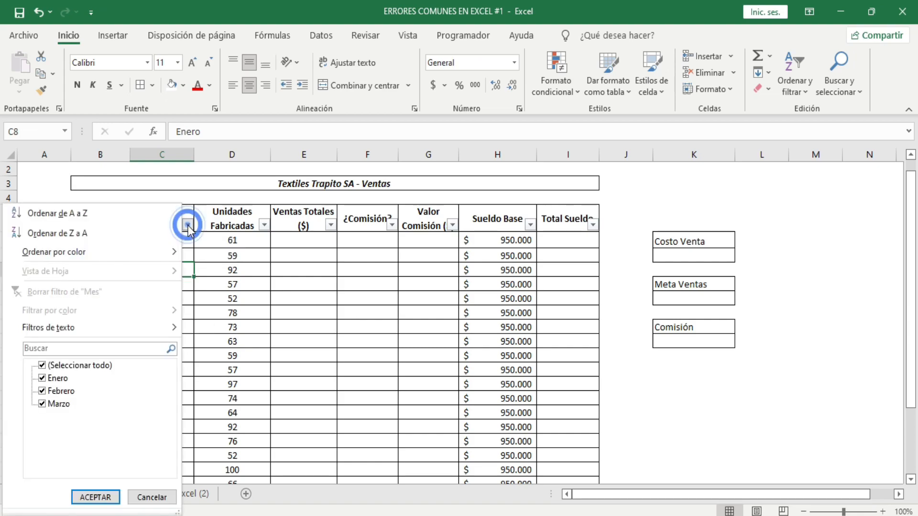
click(42, 365)
click(42, 378)
click(95, 497)
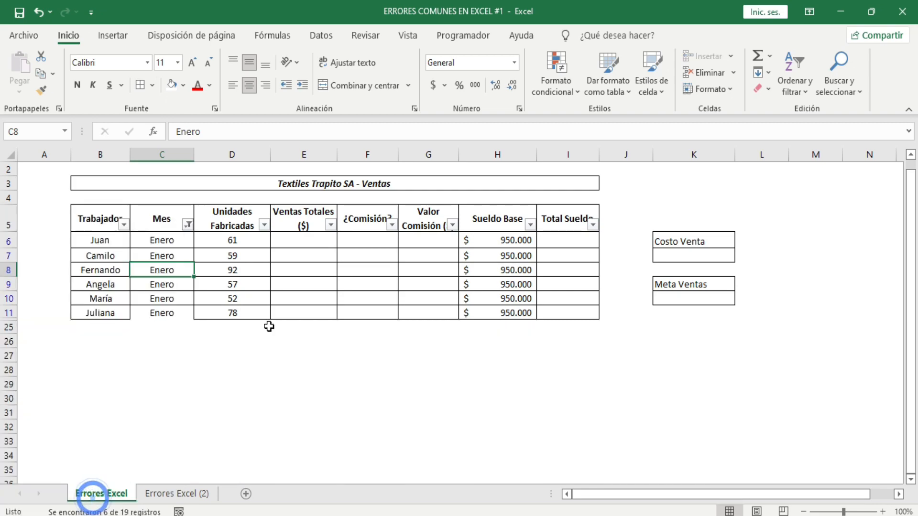
drag(98, 239, 214, 318)
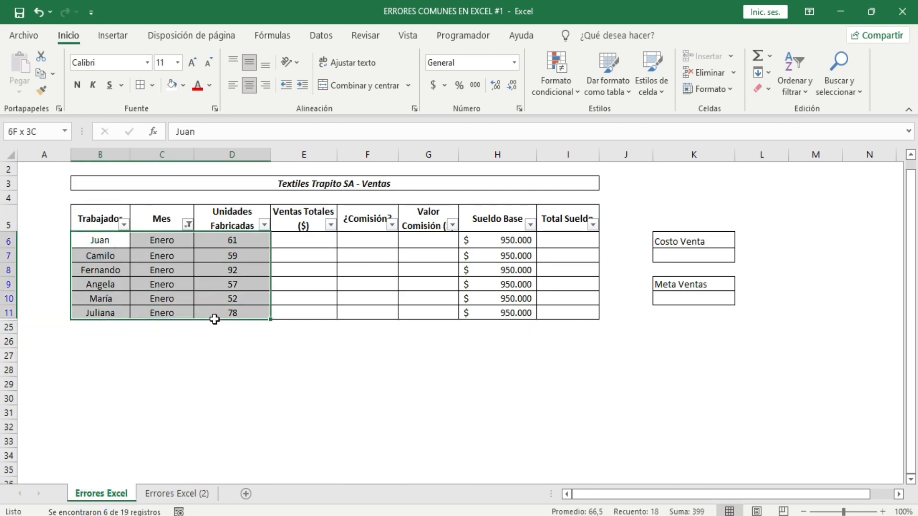
Reset the Mes filter to include every month so the full sales table is shown
click(188, 226)
click(61, 365)
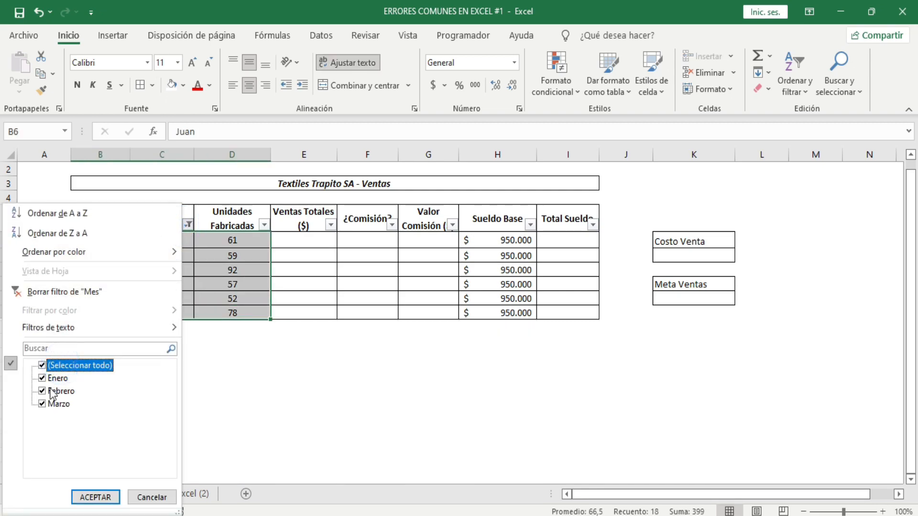
click(43, 366)
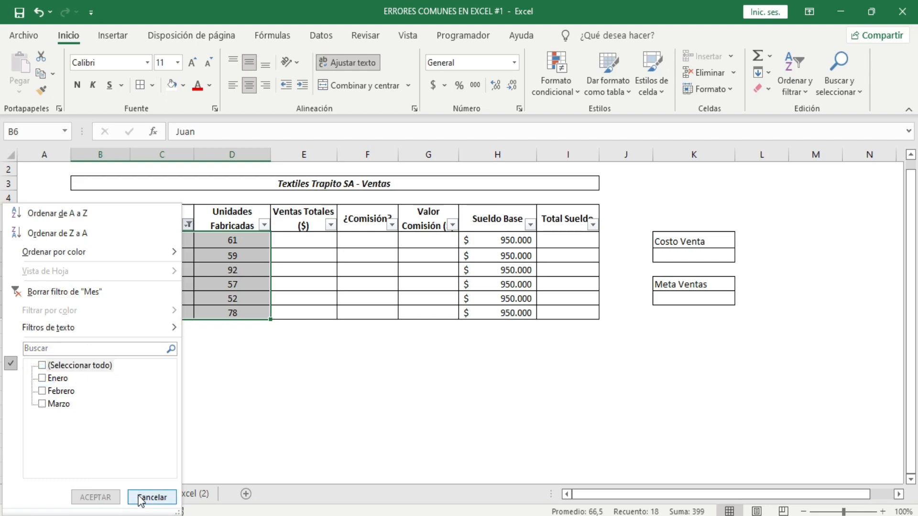
click(50, 366)
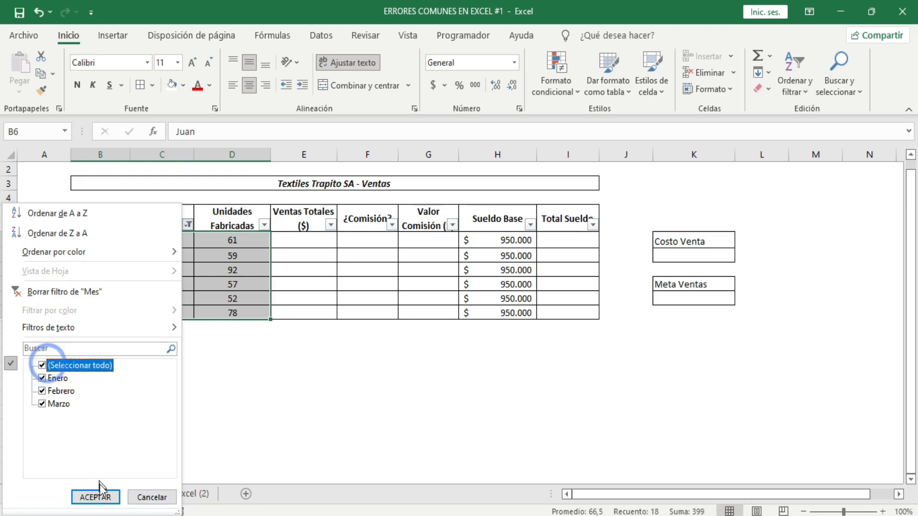
click(88, 497)
Merge and center the Enero cells C6:C11 in the Mes column, accepting the loss of the other values
drag(151, 242, 165, 313)
click(350, 86)
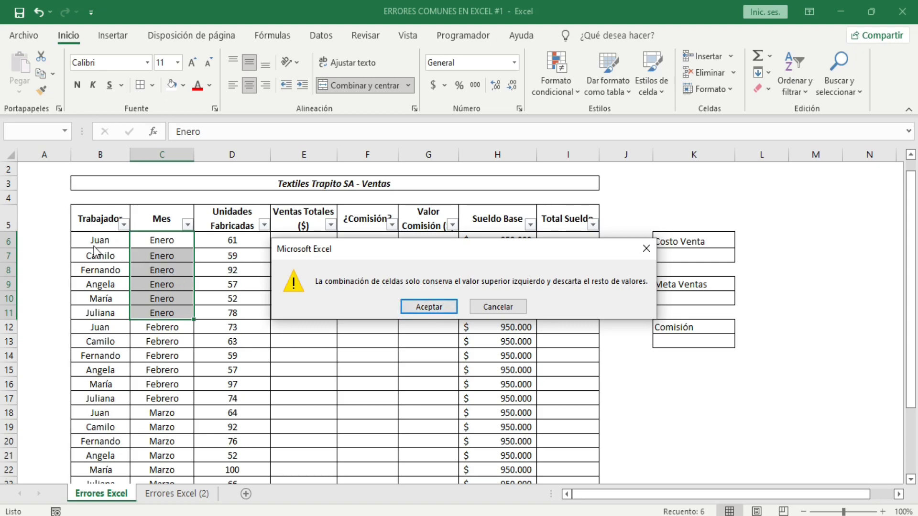
click(428, 307)
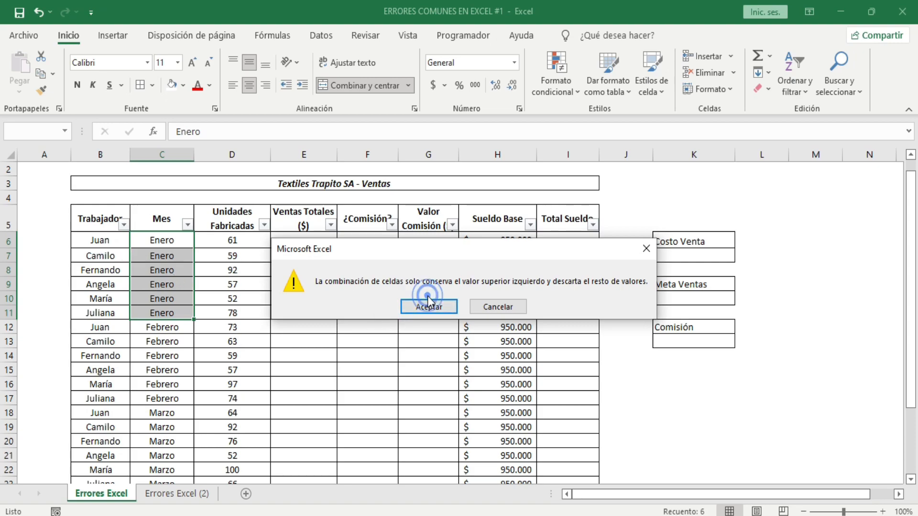
Filter the Mes column to only Enero with the month cells merged, and select the filtered record B6:I6
click(187, 225)
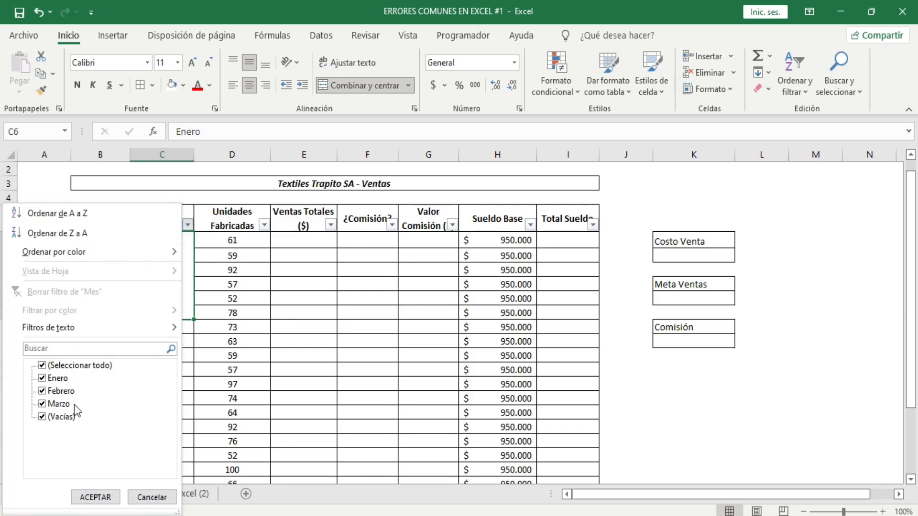
click(67, 366)
click(56, 378)
click(97, 496)
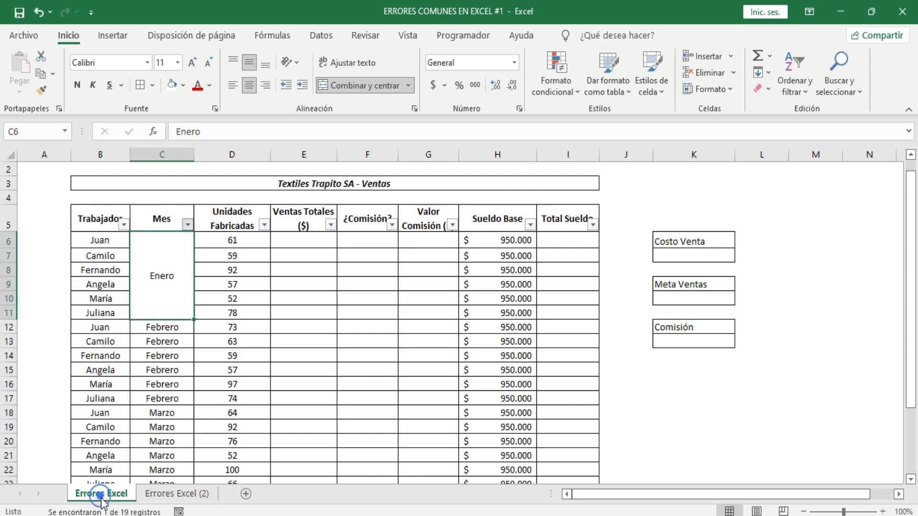
drag(104, 241, 560, 242)
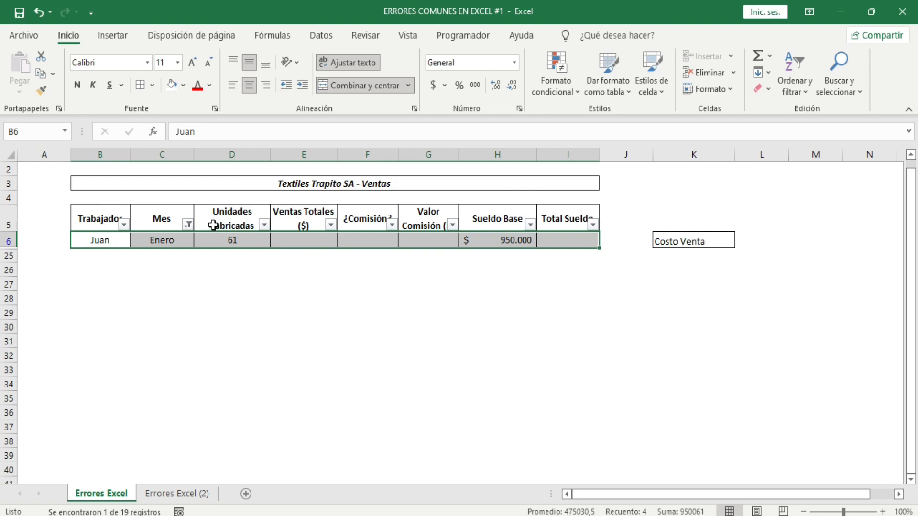
Reselect all Mes filter values, including the blank entries
click(189, 225)
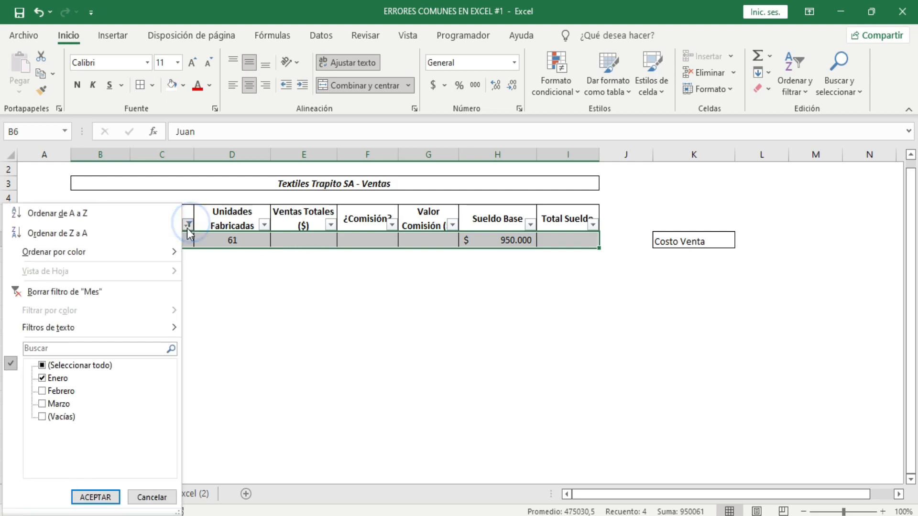
click(42, 366)
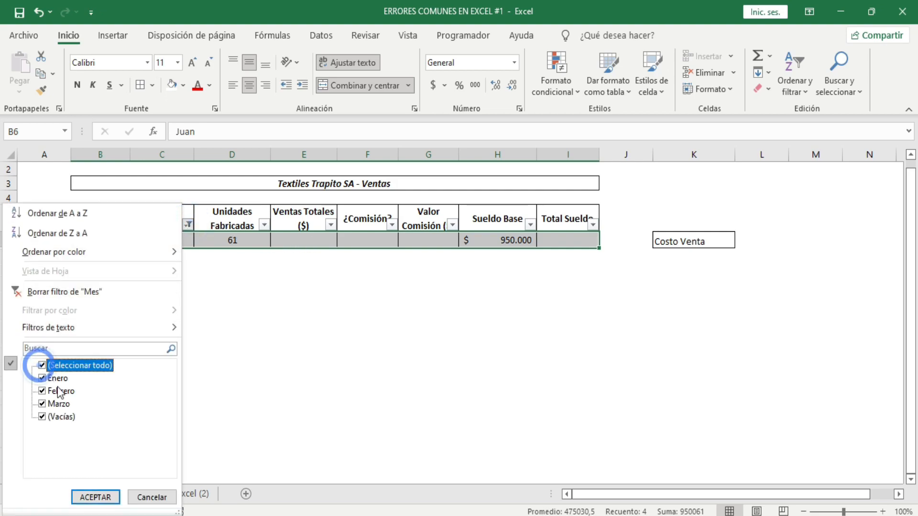
click(91, 497)
Undo the Mes filter changes and the merge of the Enero cells
click(263, 266)
key(ctrl+z)
key(ctrl+z)
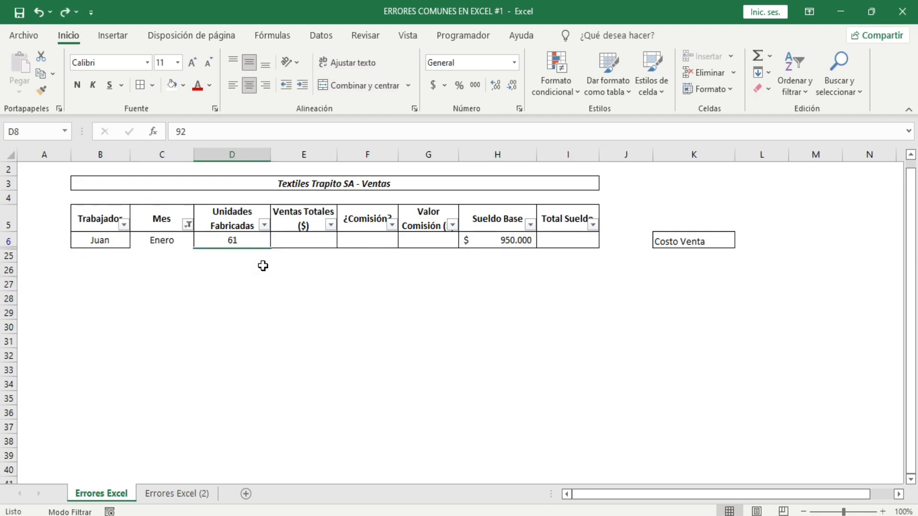
key(ctrl+z)
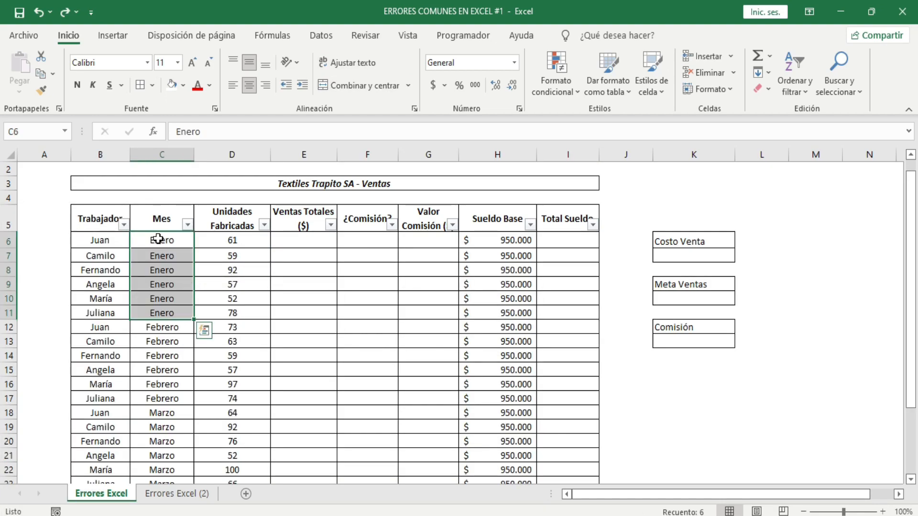
Examine the separate Enero records by selecting cells across rows 6 to 8 of the table
click(158, 238)
drag(98, 239, 486, 243)
drag(106, 255, 483, 269)
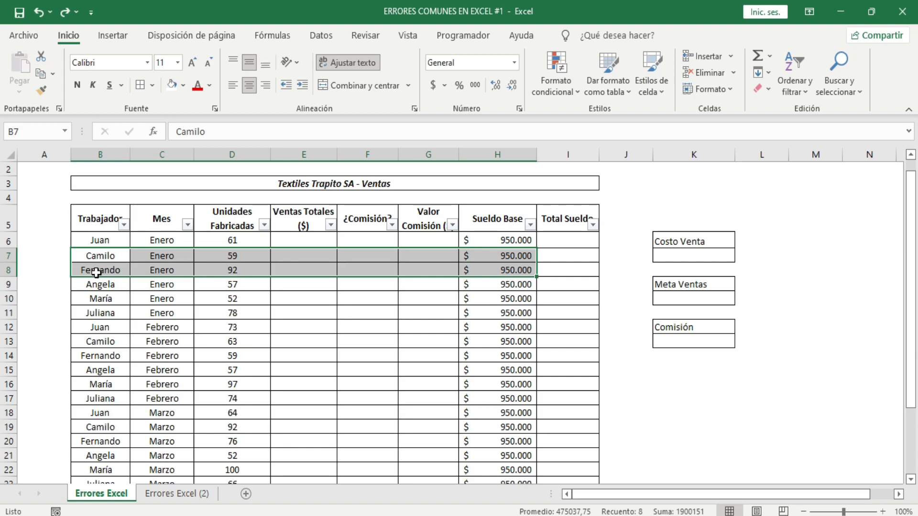
drag(96, 271, 231, 270)
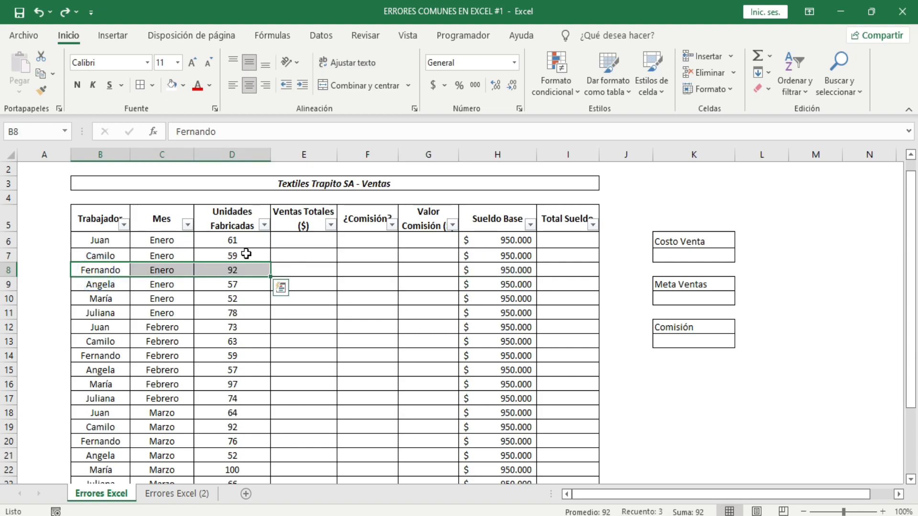
drag(306, 310, 388, 321)
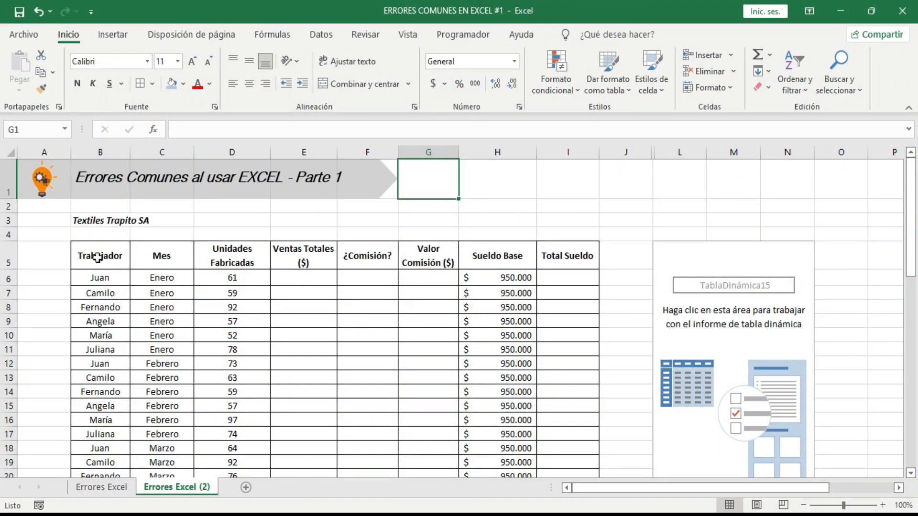
Select the plain sales range B5:I24 on the Errores Excel (2) sheet and view the available table styles
drag(97, 258, 563, 426)
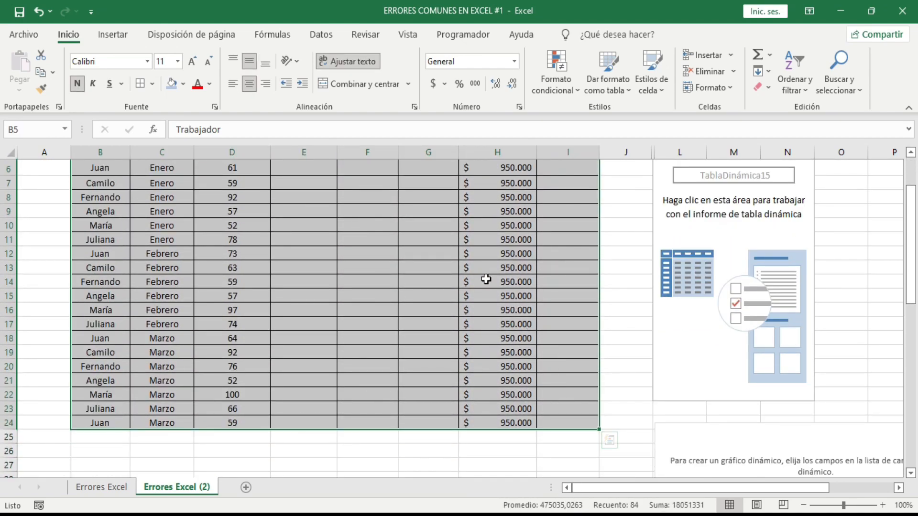
click(342, 225)
scroll(481, 232, up, 2)
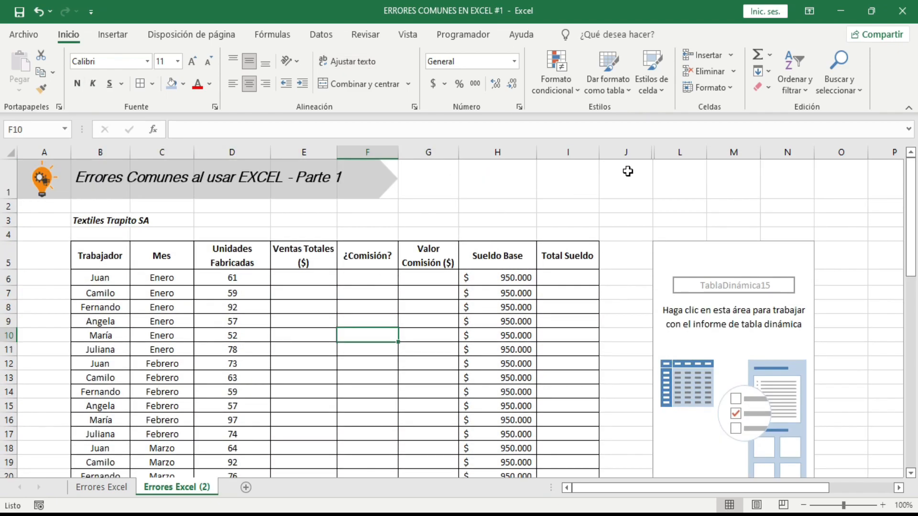
click(621, 88)
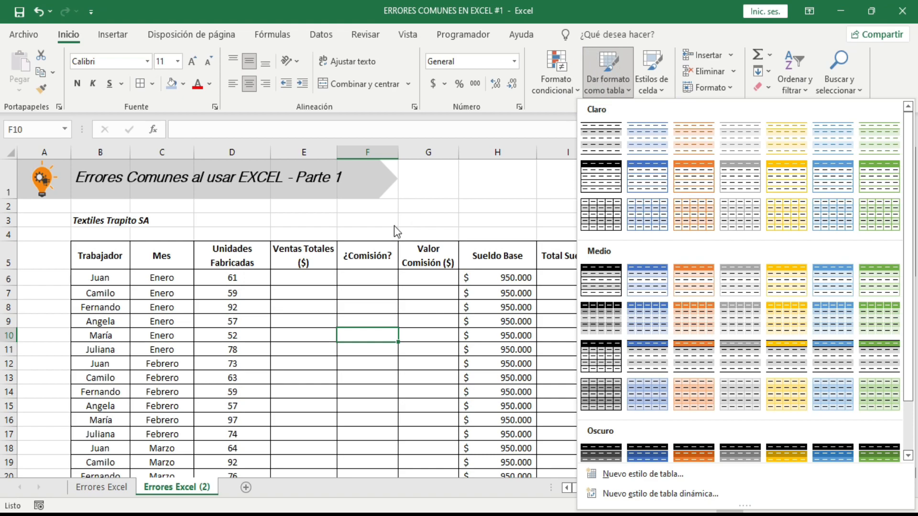
click(379, 253)
click(310, 292)
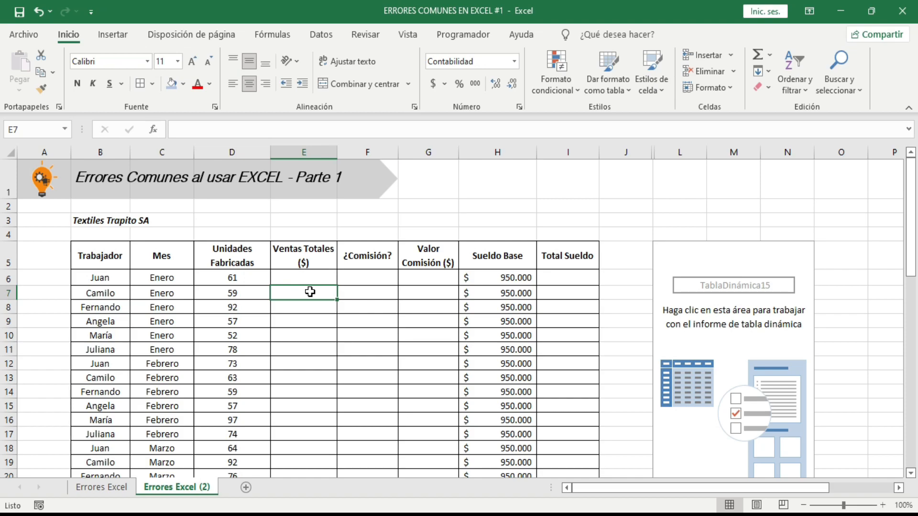
click(535, 221)
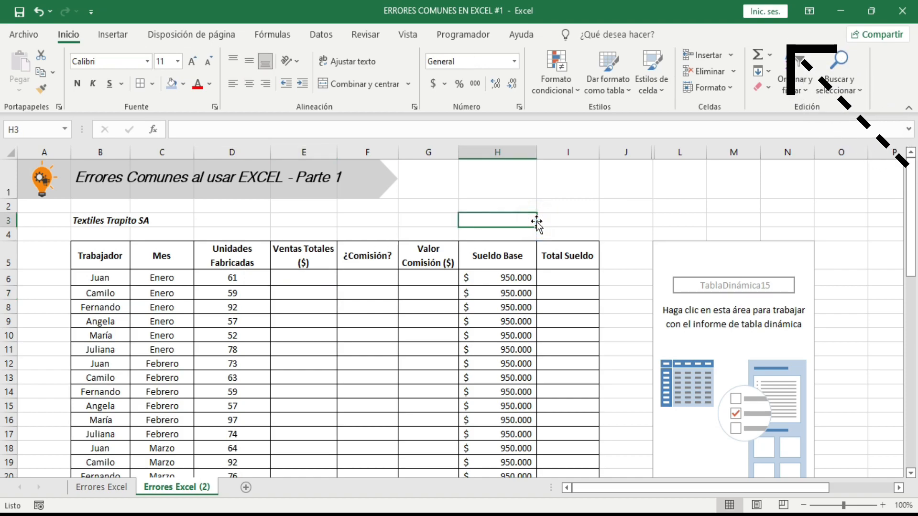
drag(320, 219, 372, 225)
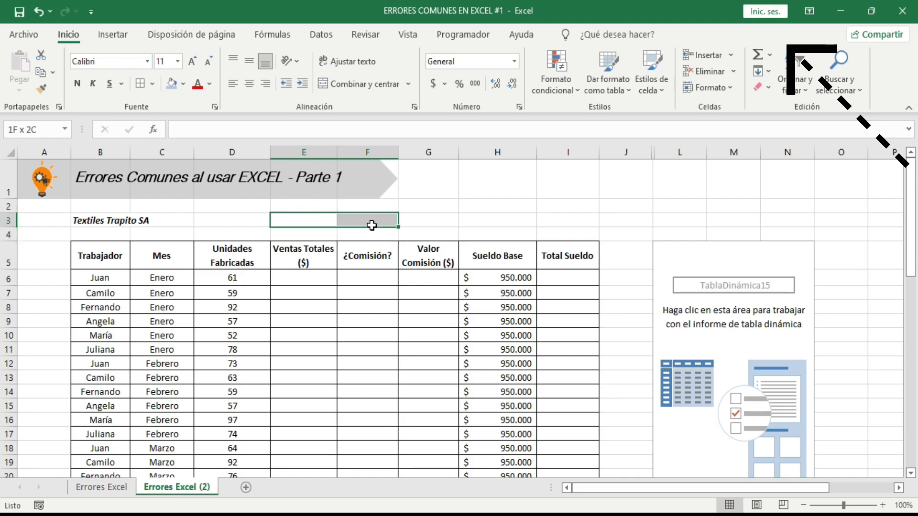
click(290, 346)
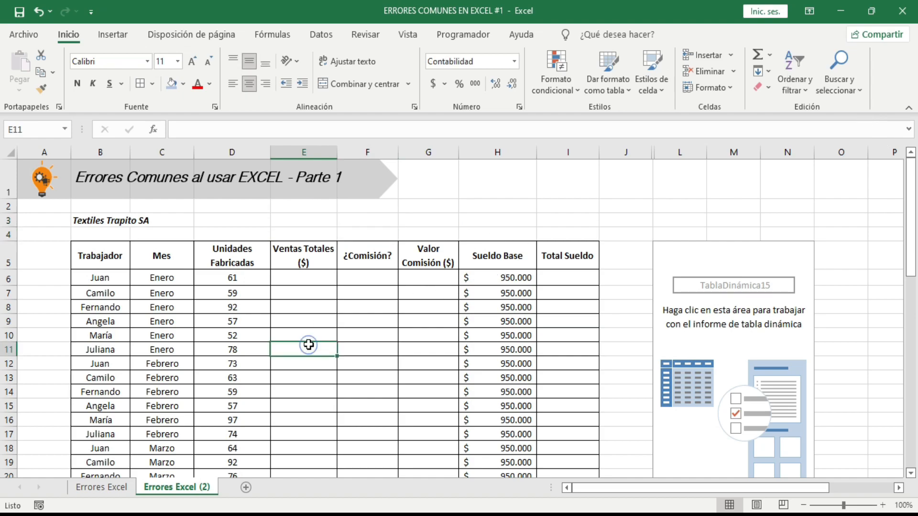
click(389, 321)
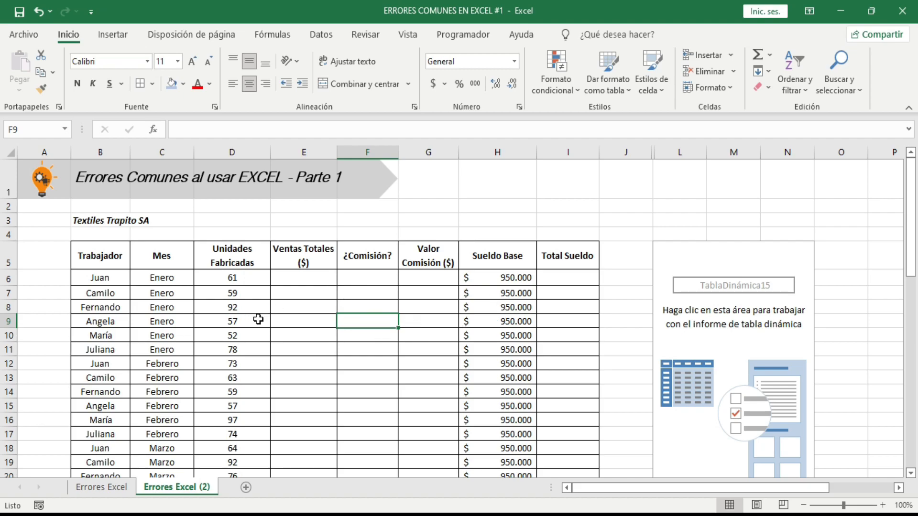
Compare the formatted table on the Errores Excel sheet with the plain range, empty pivot table and charts on Errores Excel (2)
scroll(306, 312, down, 5)
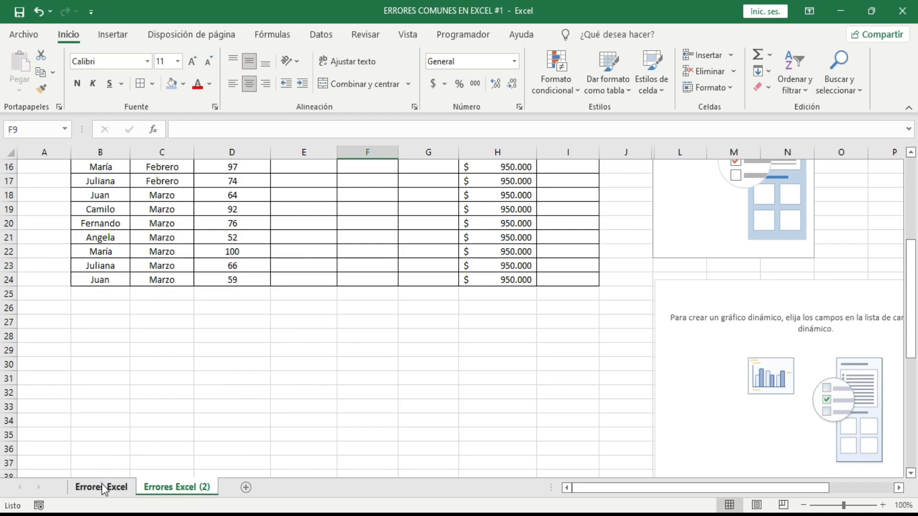
click(103, 487)
drag(107, 269, 593, 391)
click(401, 340)
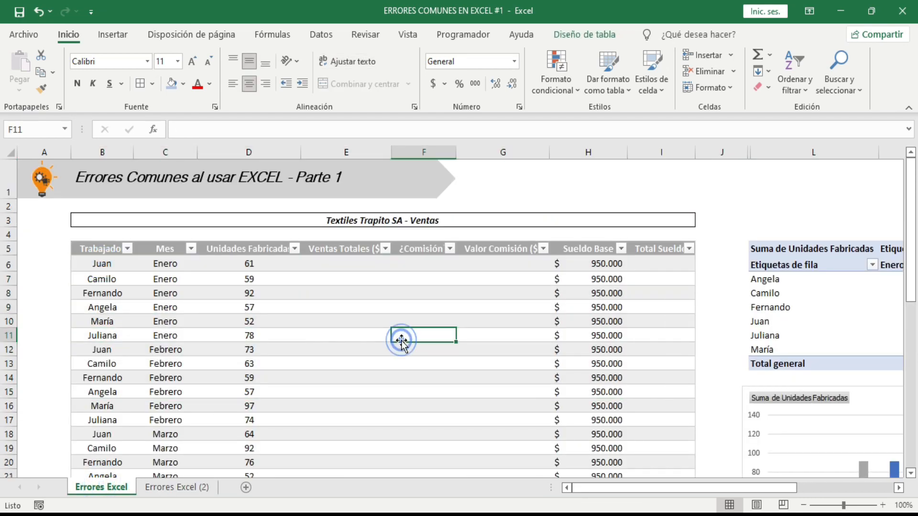
click(176, 487)
scroll(774, 304, up, 4)
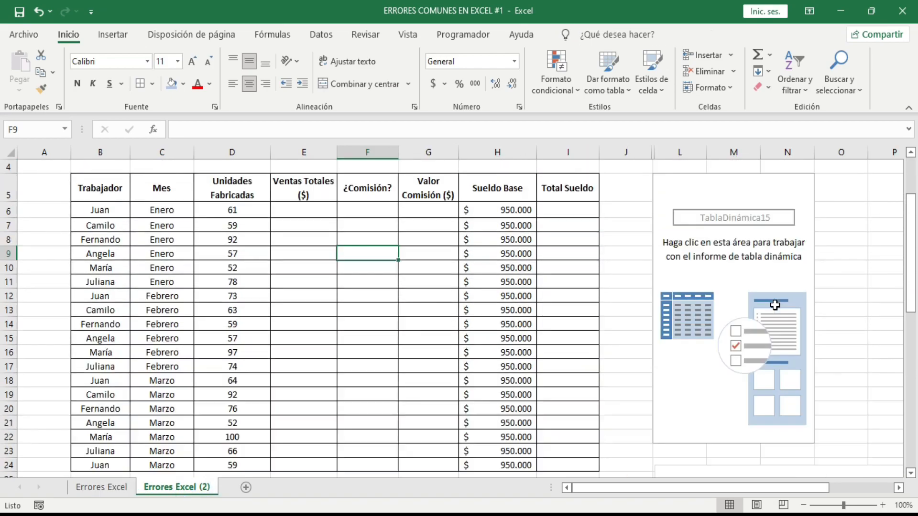
scroll(758, 217, down, 8)
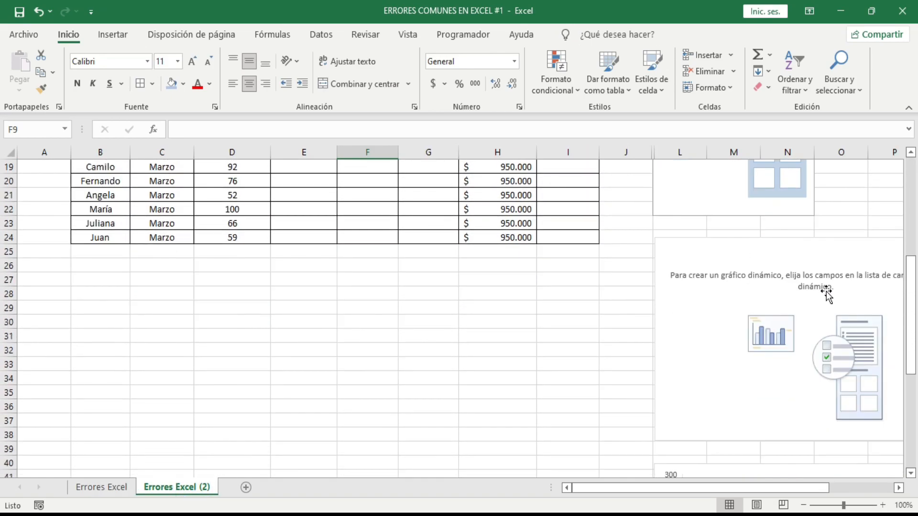
scroll(817, 312, down, 2)
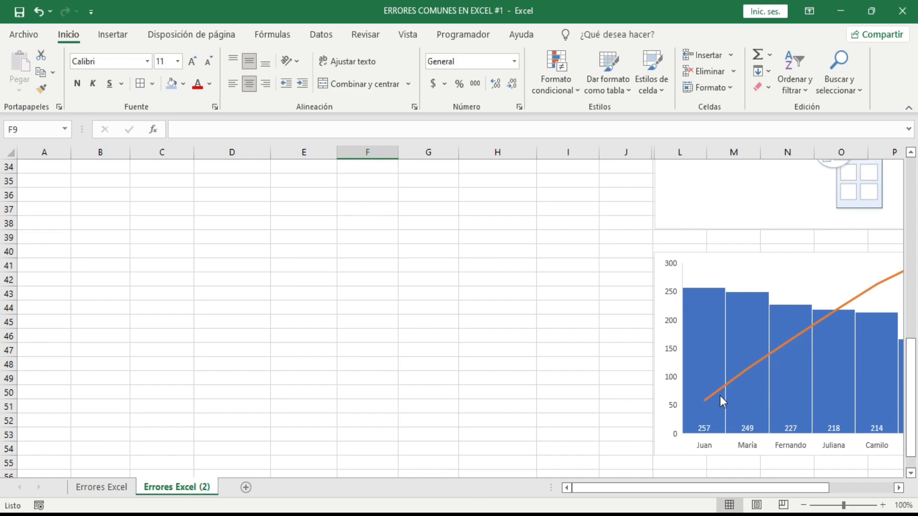
scroll(472, 308, up, 11)
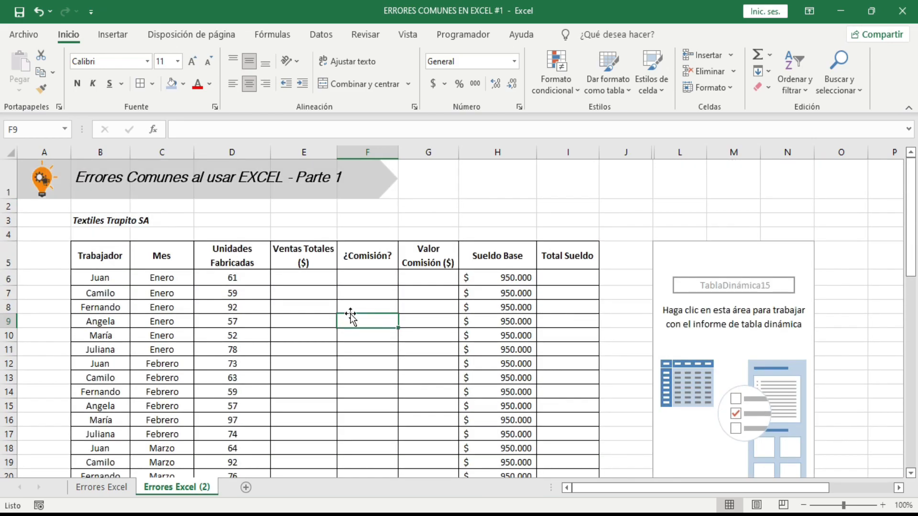
Build the empty pivot table with Trabajador as rows, Mes as columns and the sum of Unidades Fabricadas as values
scroll(628, 314, down, 1)
click(728, 267)
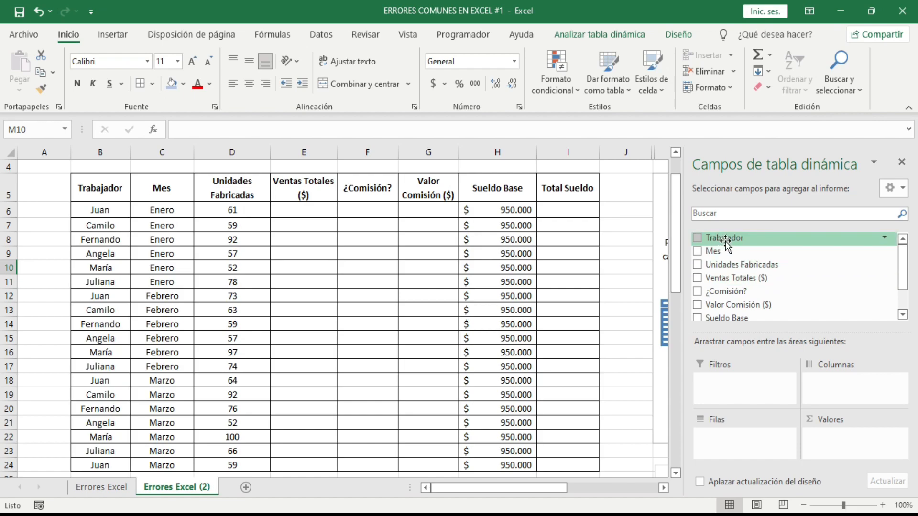
drag(726, 241, 850, 381)
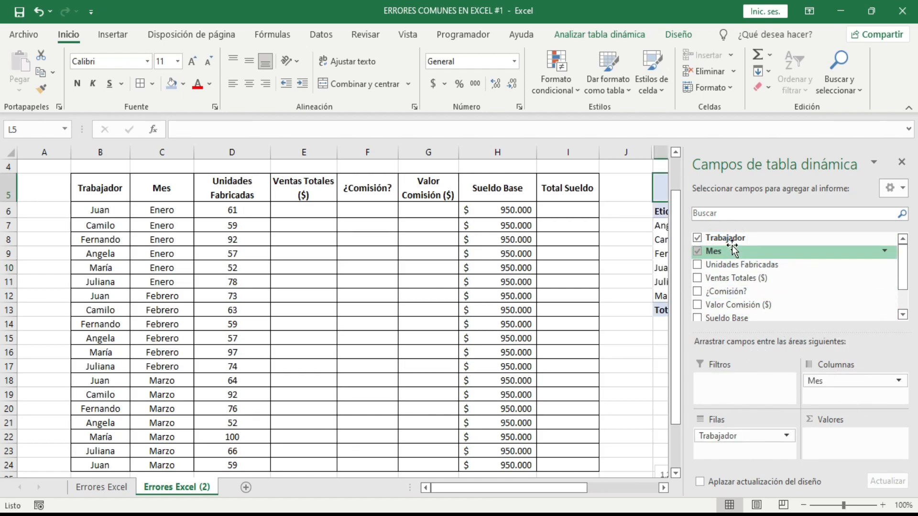
drag(739, 263, 841, 440)
Move the Suma de Unidades Fabricadas pivot chart up closer to the pivot table and view the Pareto chart below it
drag(552, 485, 646, 466)
scroll(530, 214, down, 5)
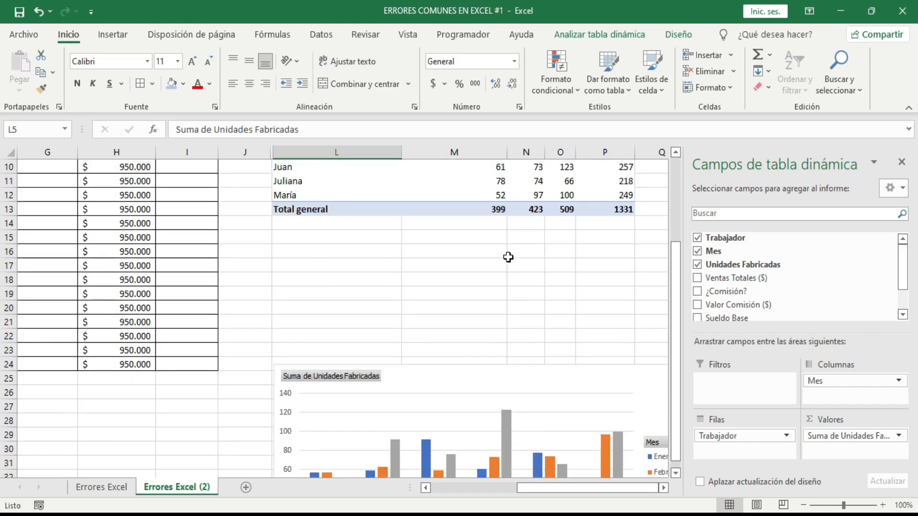
drag(411, 253, 406, 200)
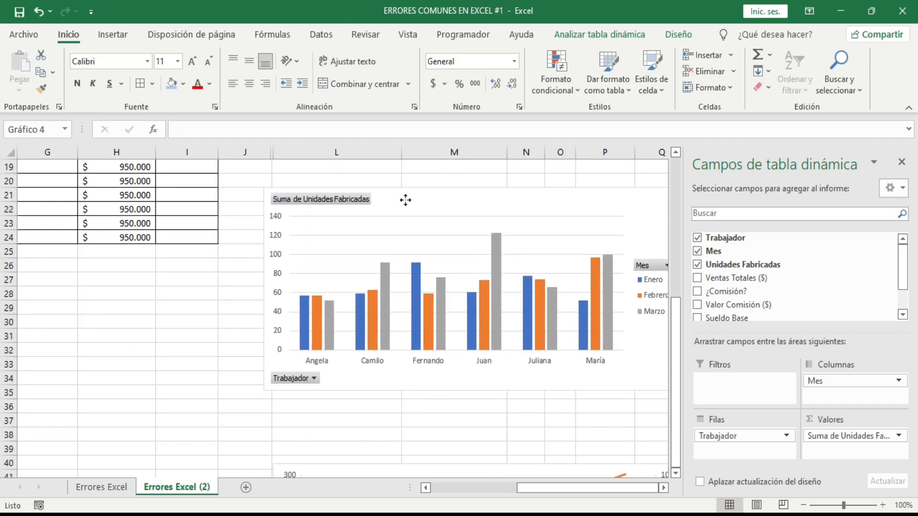
scroll(444, 278, down, 2)
scroll(466, 306, down, 3)
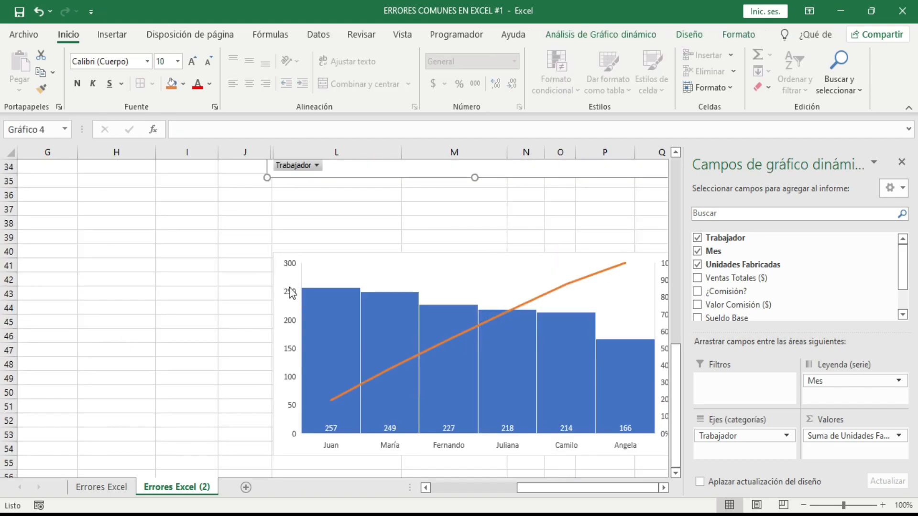
click(557, 491)
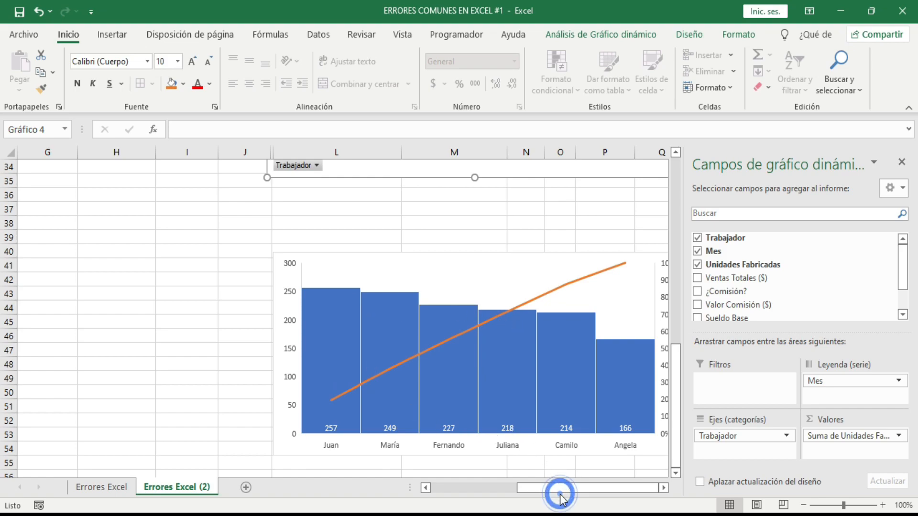
Duplicate the Trabajador, Mes and Unidades Fabricadas data from B6:D24 directly below the plain range, starting at B25
drag(560, 493, 452, 478)
scroll(374, 339, up, 7)
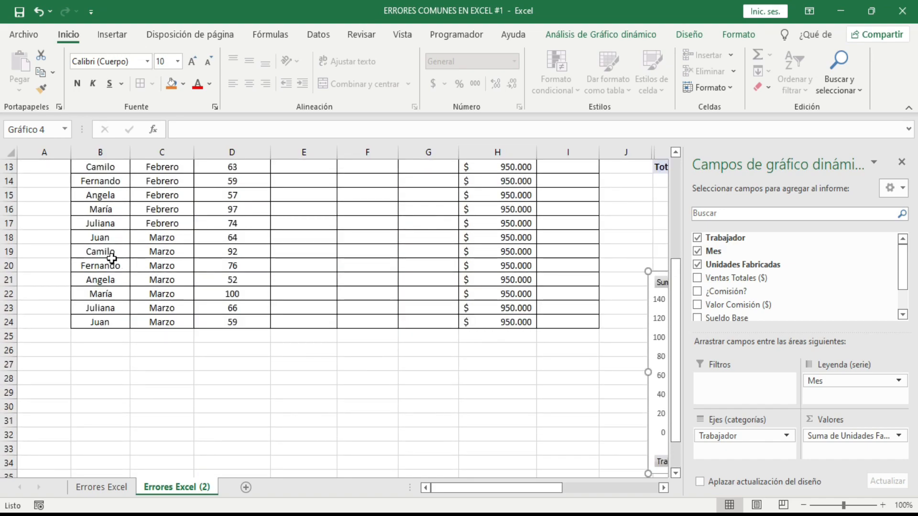
scroll(112, 260, up, 1)
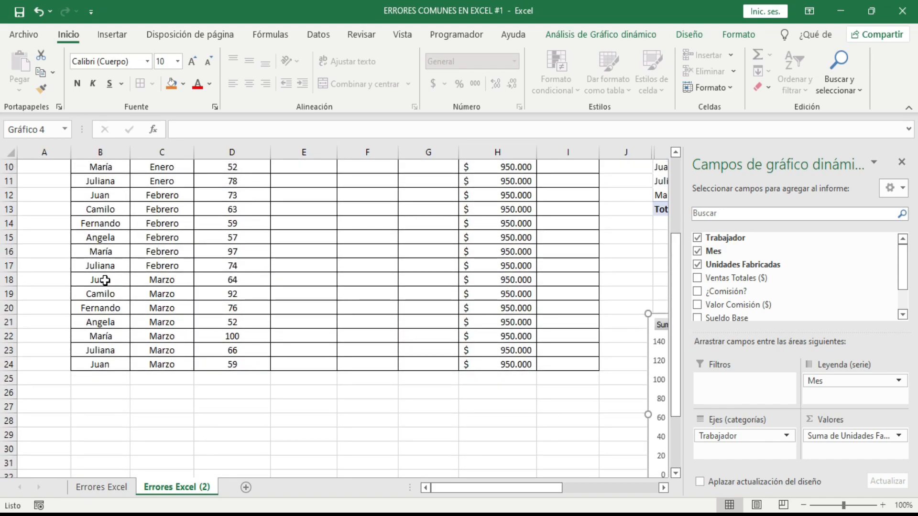
scroll(103, 228, up, 2)
drag(96, 210, 263, 392)
key(ctrl+c)
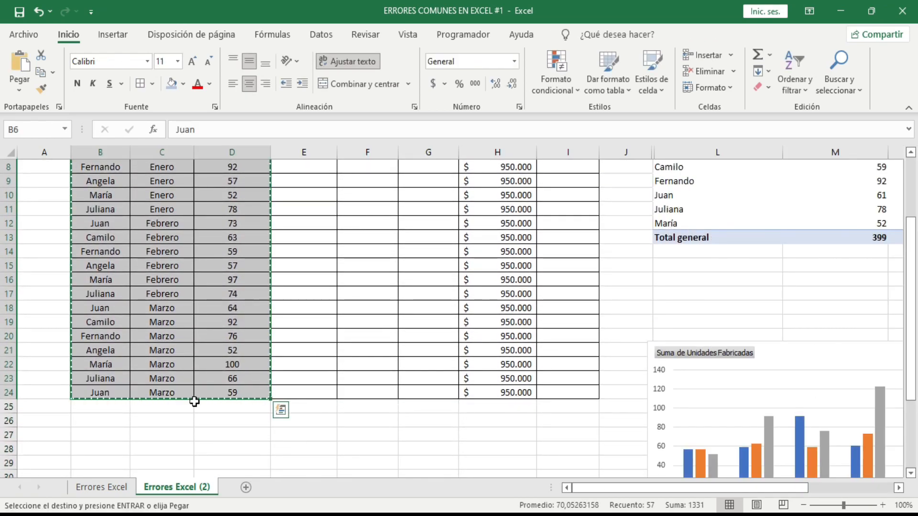
click(100, 411)
key(ctrl+v)
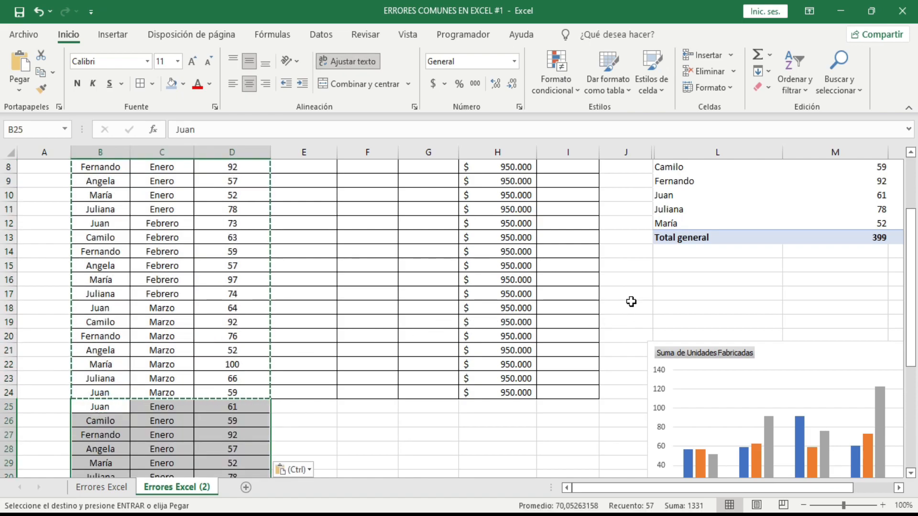
click(651, 292)
Check the pivot table's source data range against the pasted rows, keeping the range B5:I24
scroll(809, 360, down, 4)
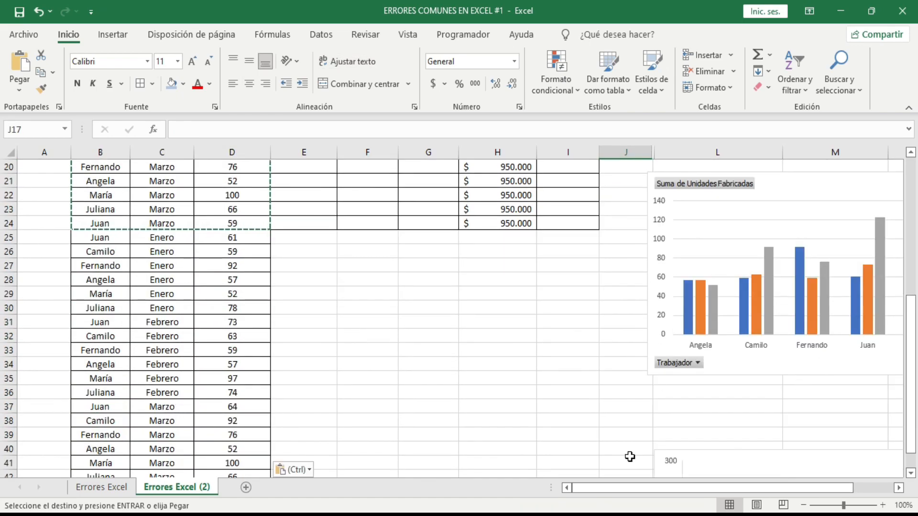
drag(636, 489, 659, 493)
scroll(661, 313, up, 6)
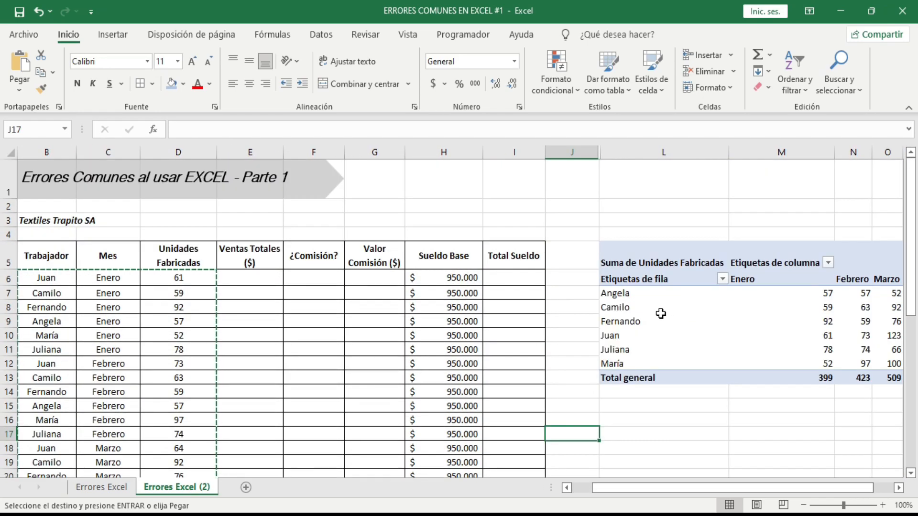
click(661, 314)
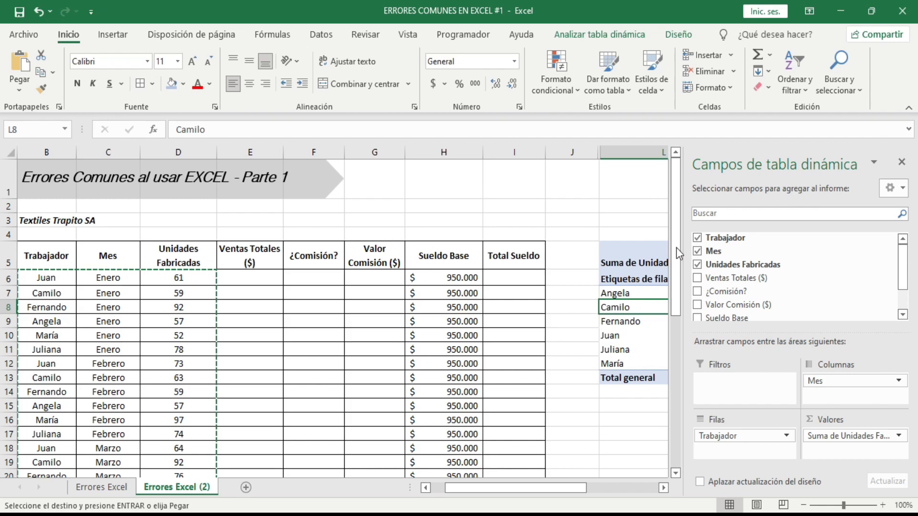
click(609, 34)
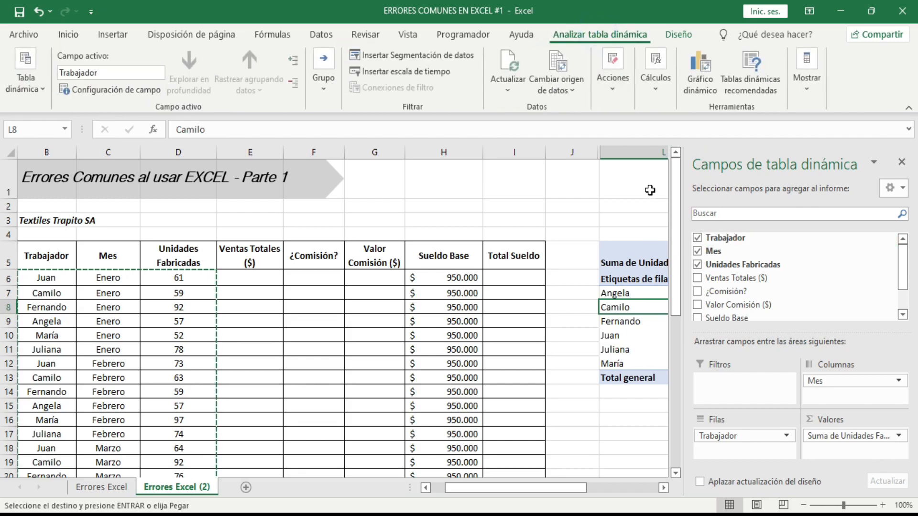
click(559, 62)
drag(576, 487, 508, 487)
scroll(448, 394, down, 1)
scroll(448, 394, down, 1)
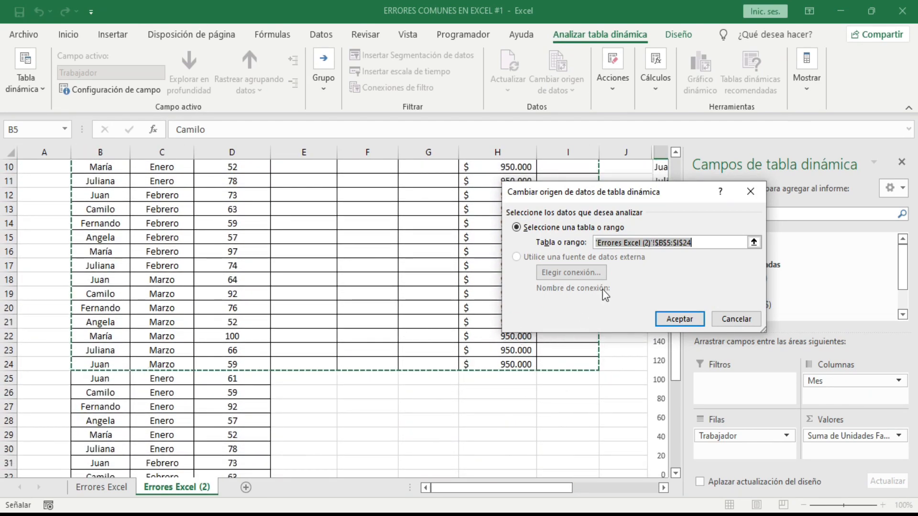
click(754, 243)
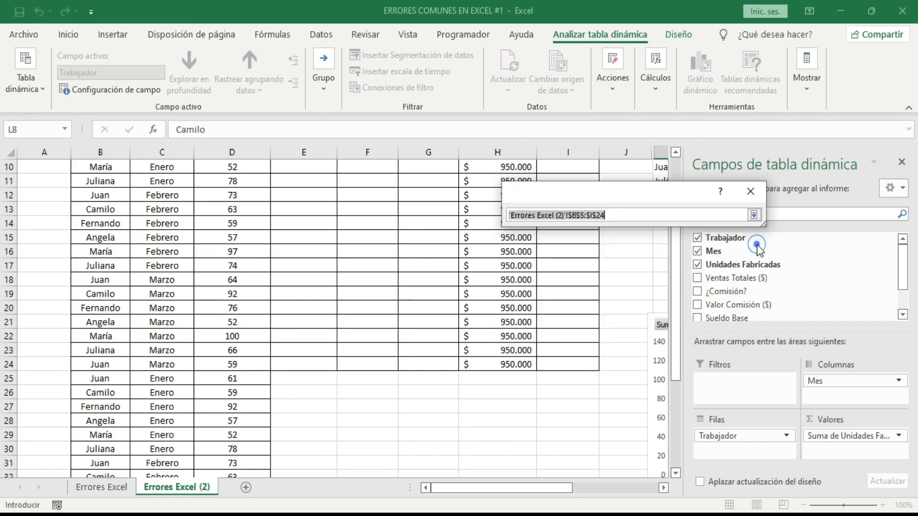
scroll(389, 296, up, 2)
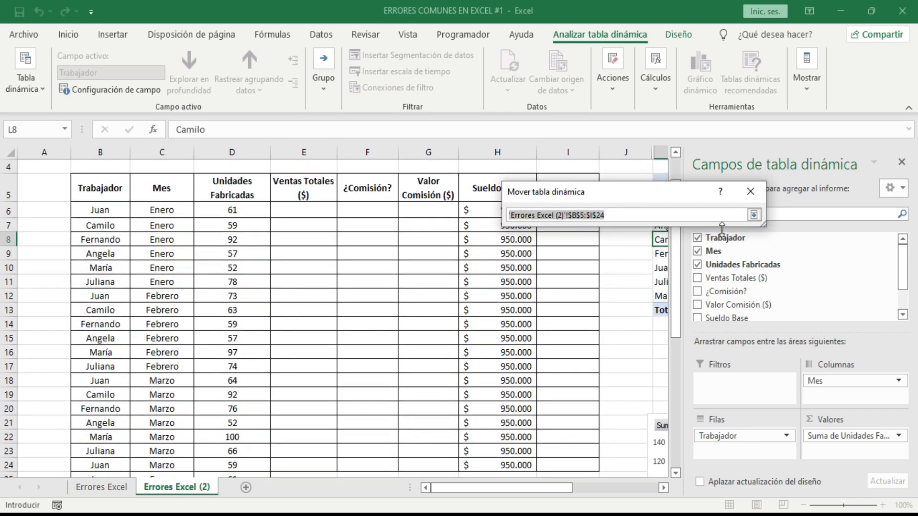
click(754, 216)
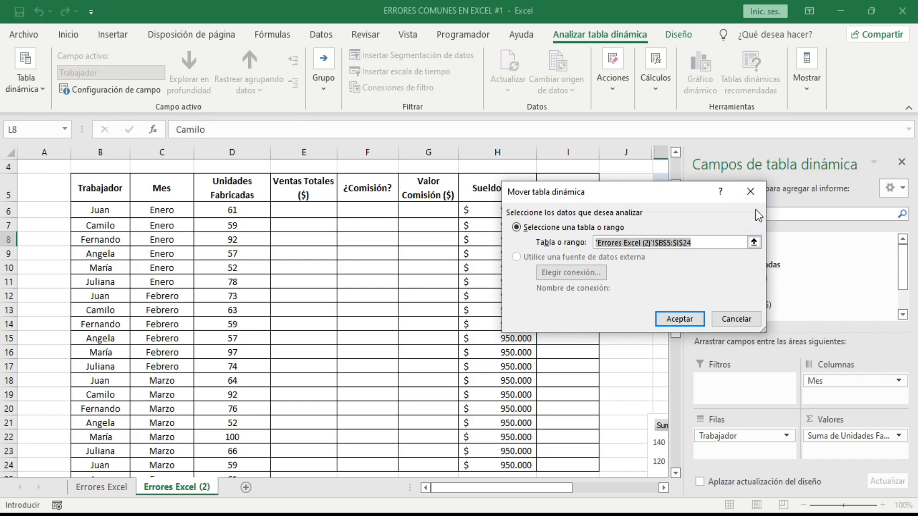
key(Return)
Close the pivot table field list and select the Pareto chart to inspect which rows of the sales data it covers
scroll(529, 323, down, 2)
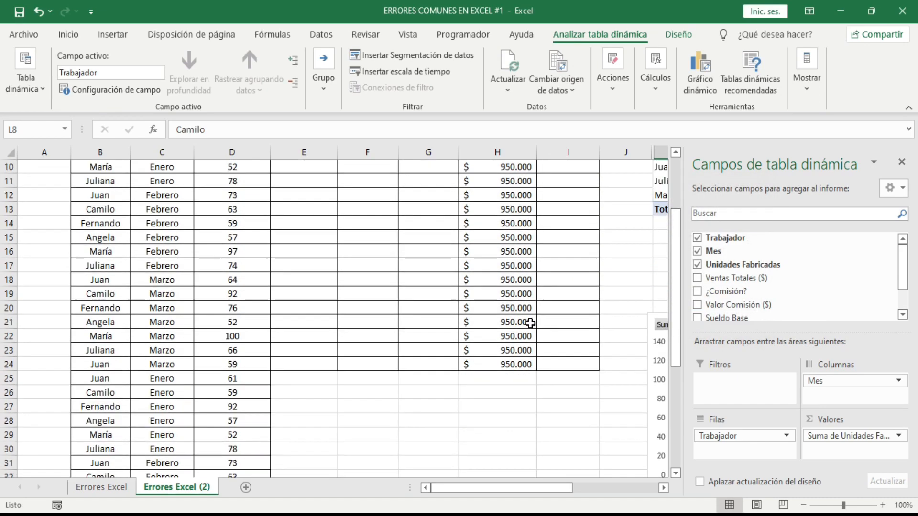
click(910, 162)
scroll(758, 290, down, 6)
click(730, 399)
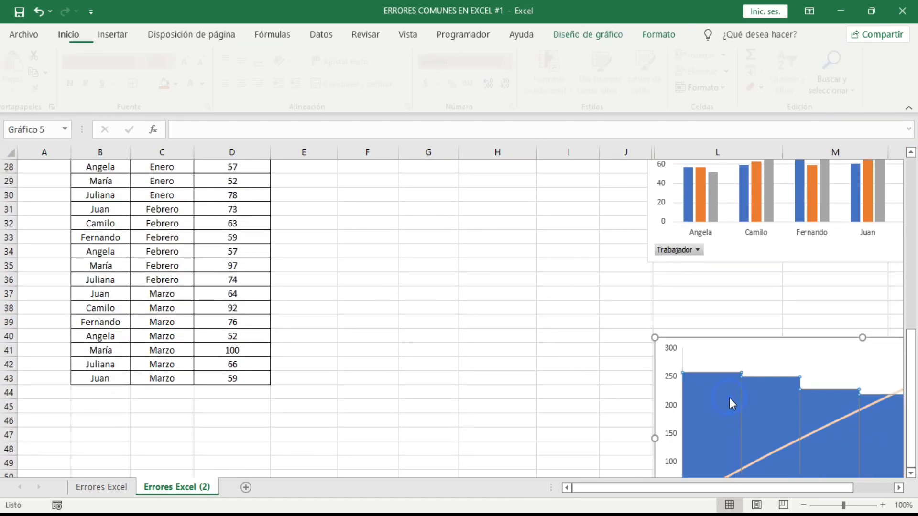
scroll(424, 342, up, 7)
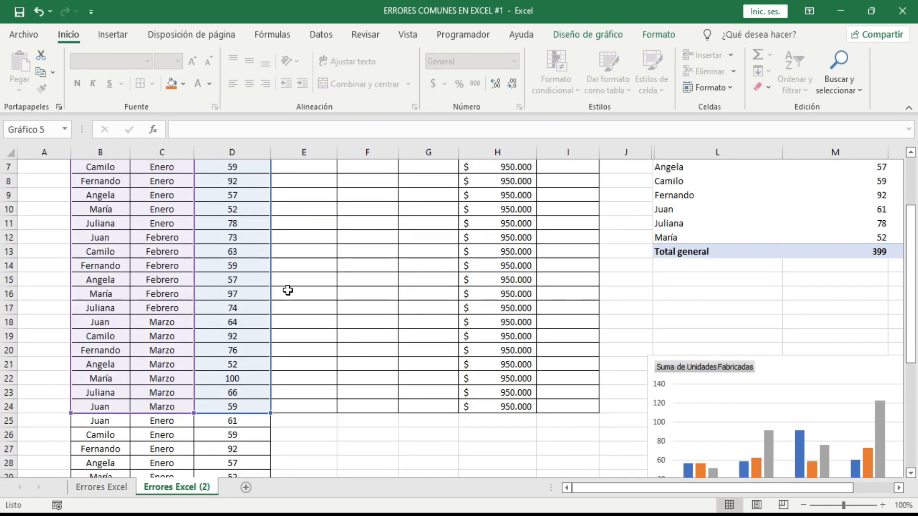
scroll(205, 229, up, 2)
scroll(191, 308, down, 5)
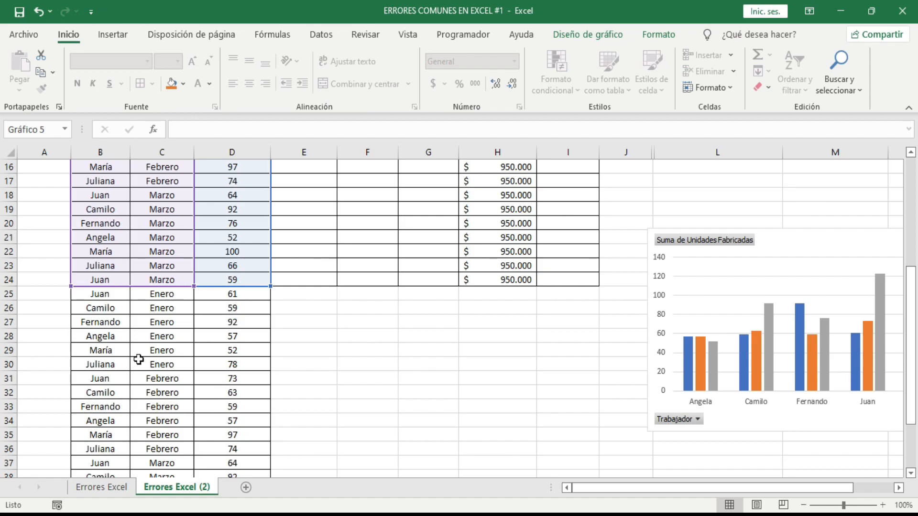
scroll(460, 311, up, 5)
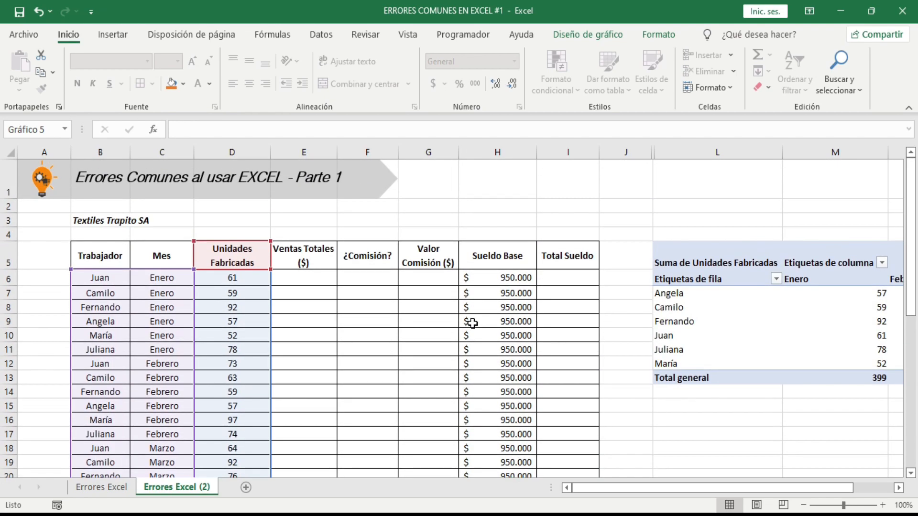
Examine the pivot table, column chart and Pareto chart beside the formatted table on the Errores Excel sheet
click(102, 486)
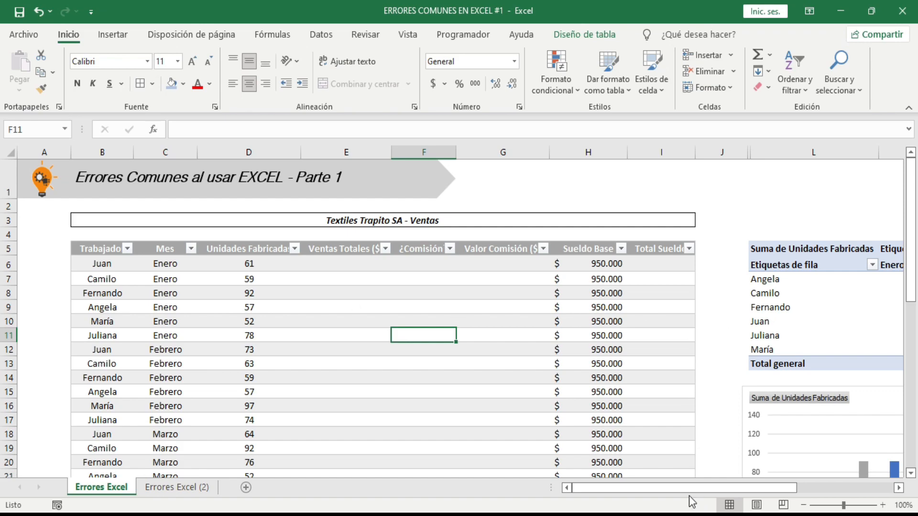
drag(688, 488, 778, 488)
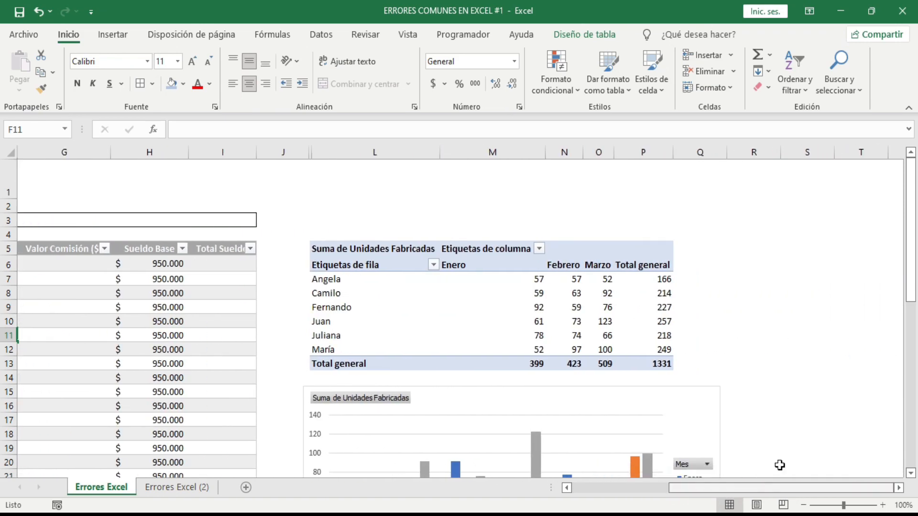
scroll(500, 353, down, 4)
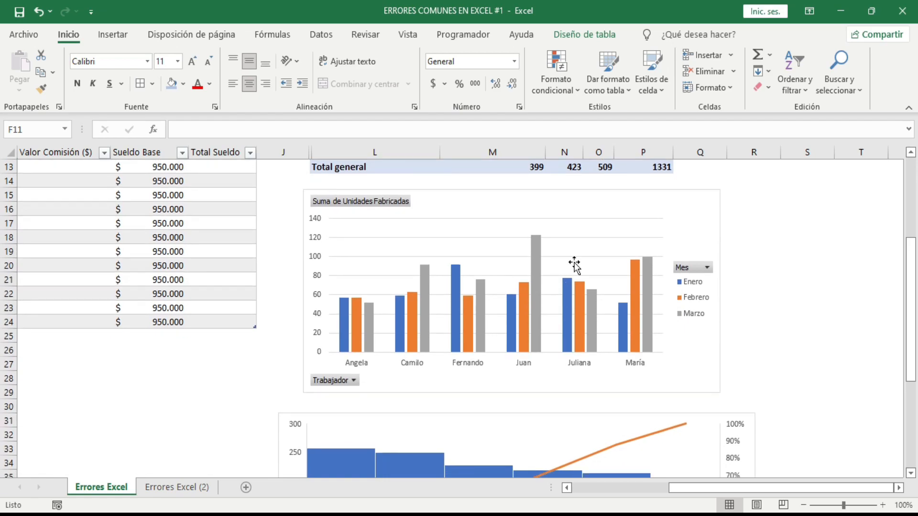
scroll(421, 262, up, 3)
scroll(437, 268, down, 3)
scroll(494, 321, down, 3)
drag(692, 489, 258, 487)
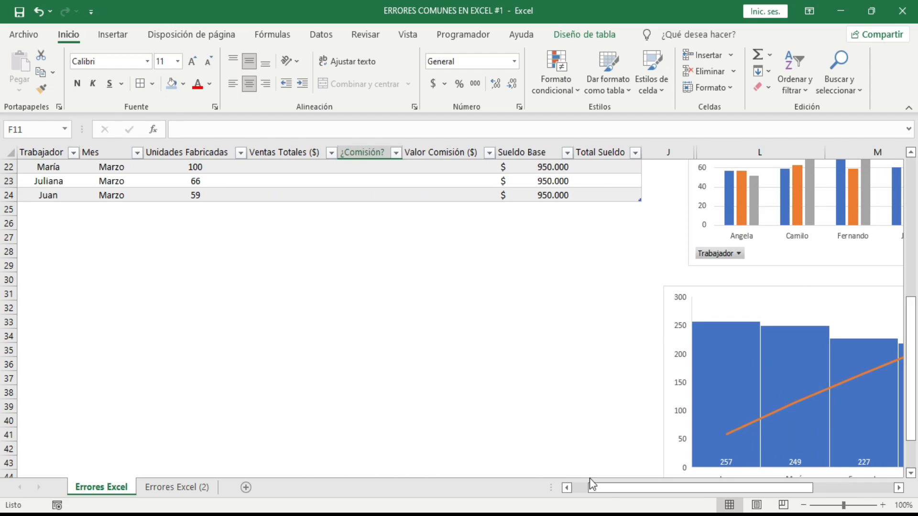
drag(593, 487, 573, 487)
Duplicate the Trabajador, Mes and Unidades Fabricadas data from B6:D24 of the formatted table directly below it at B25
scroll(526, 390, up, 5)
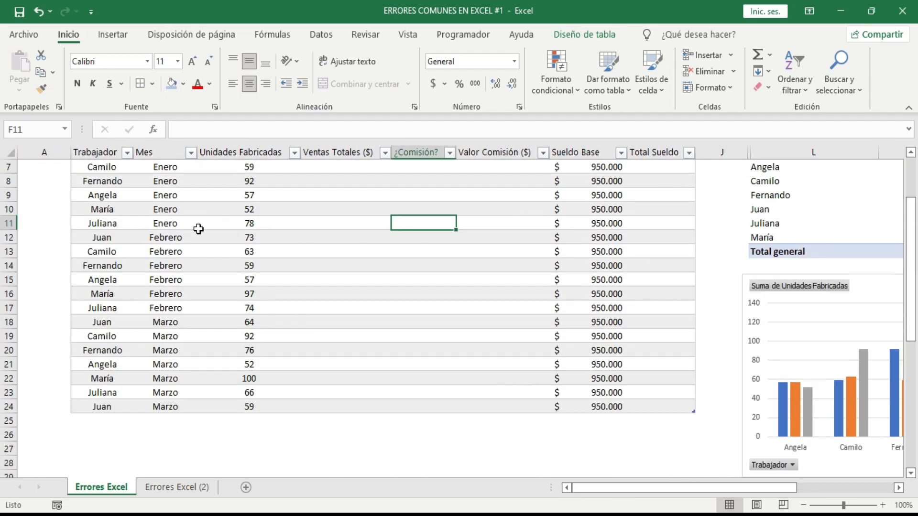
scroll(198, 229, up, 1)
drag(102, 196, 249, 448)
key(ctrl+c)
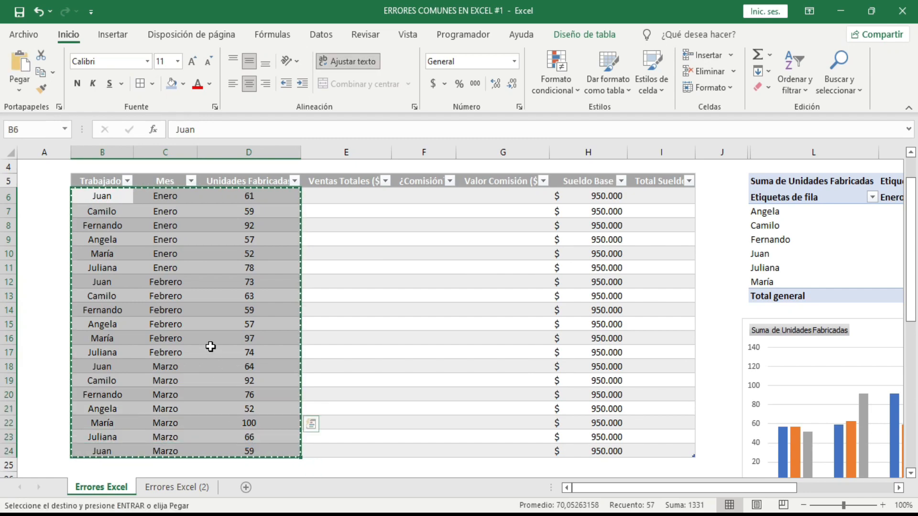
scroll(204, 383, down, 2)
click(90, 376)
key(ctrl+v)
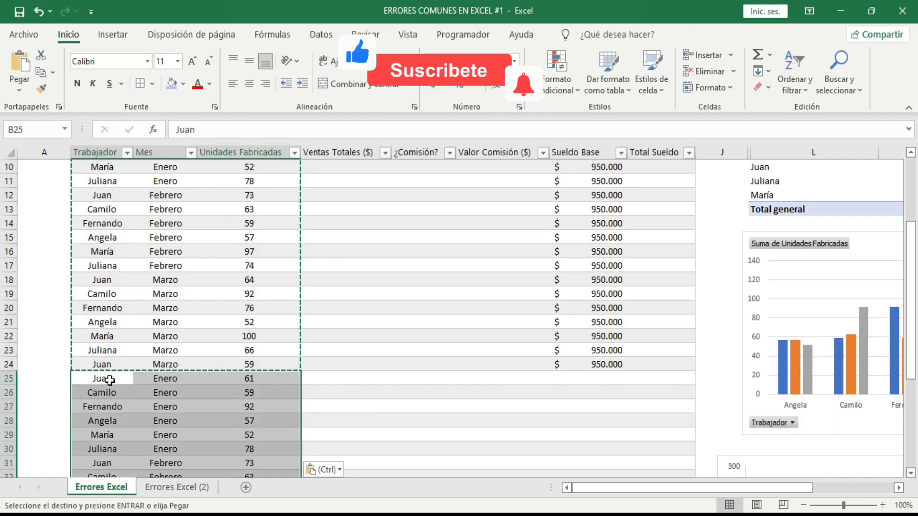
key(Escape)
click(356, 320)
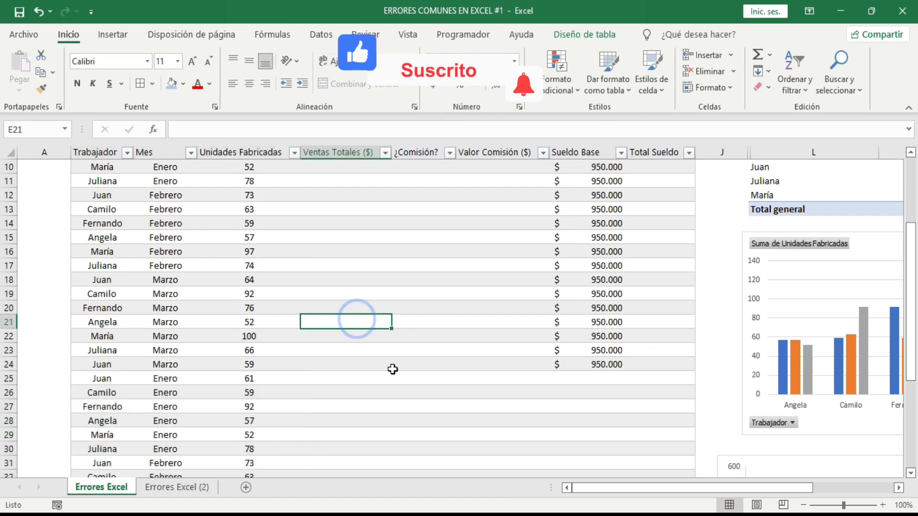
Examine how the formatted table and the Pareto chart handle the pasted rows 25 to 43
click(375, 392)
scroll(526, 387, down, 2)
click(281, 393)
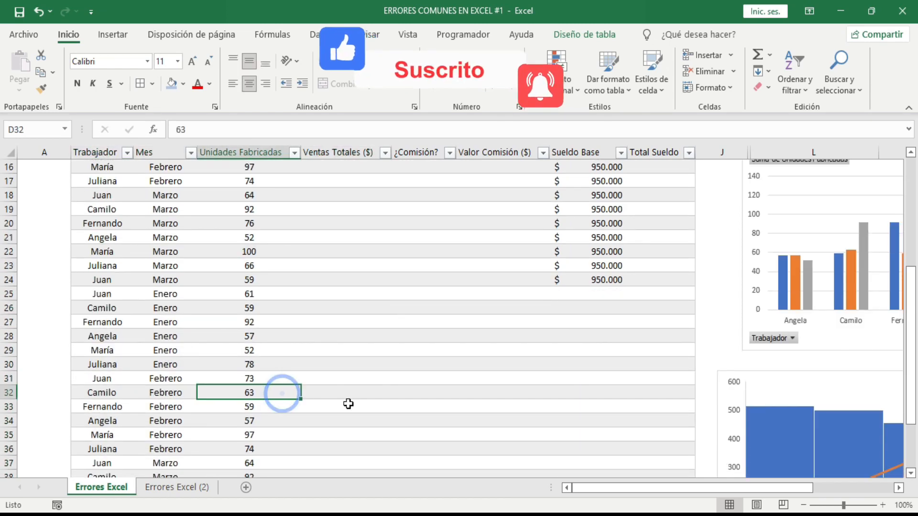
scroll(282, 390, down, 2)
click(316, 376)
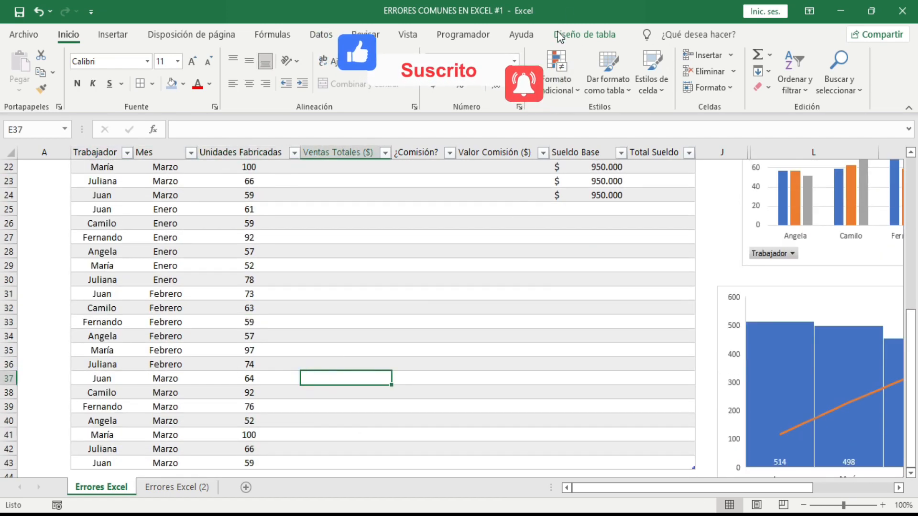
scroll(349, 363, down, 1)
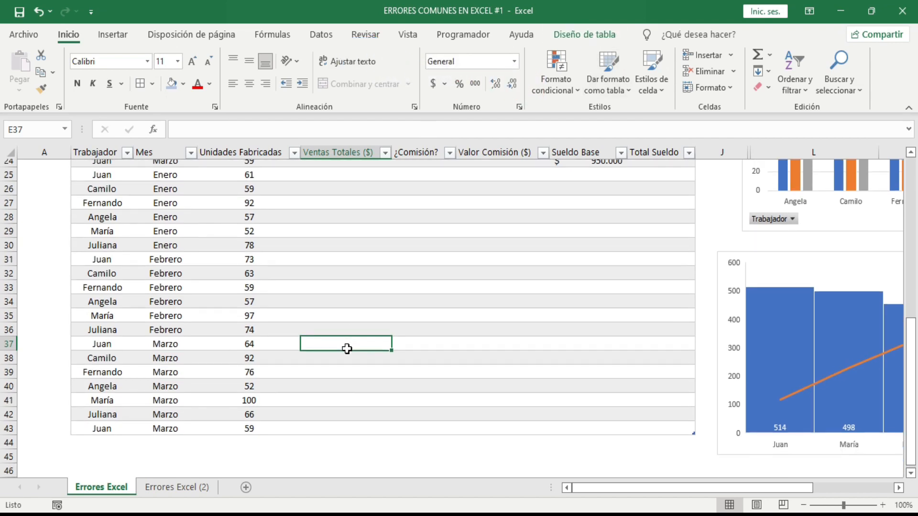
click(119, 363)
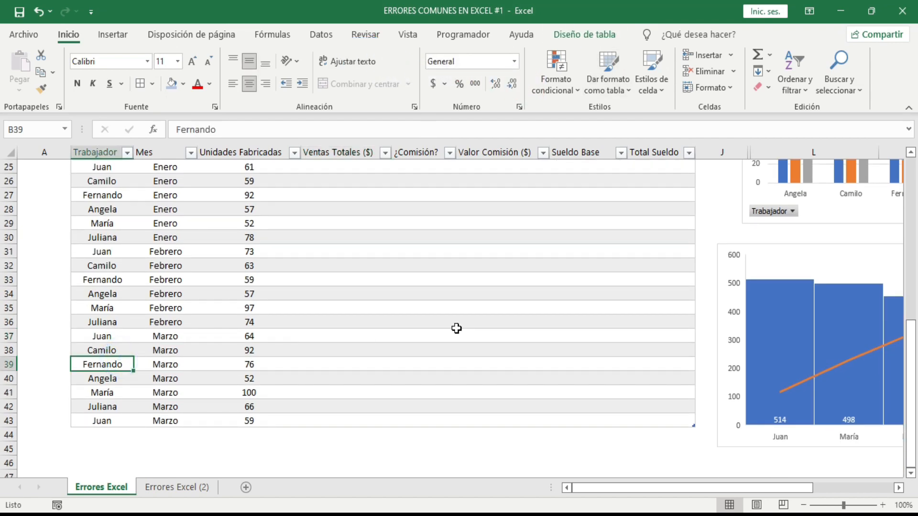
scroll(456, 328, up, 5)
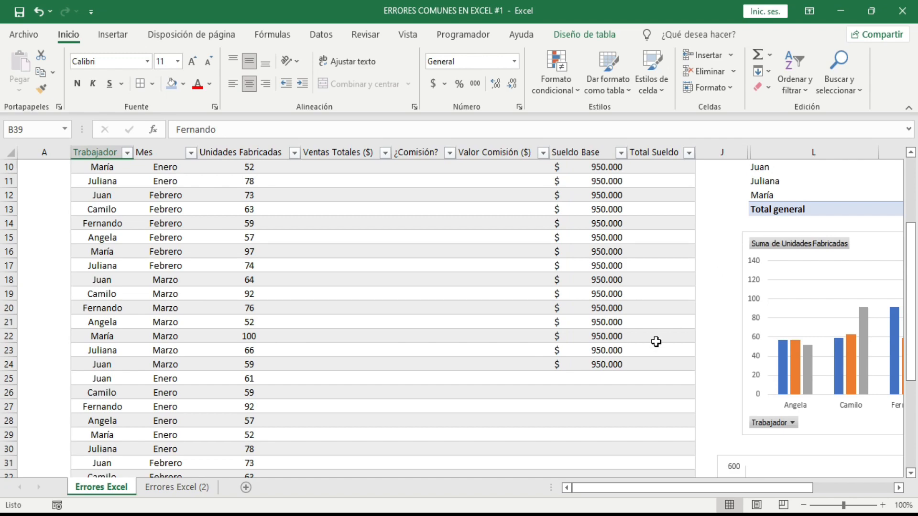
scroll(656, 341, down, 7)
drag(668, 489, 753, 500)
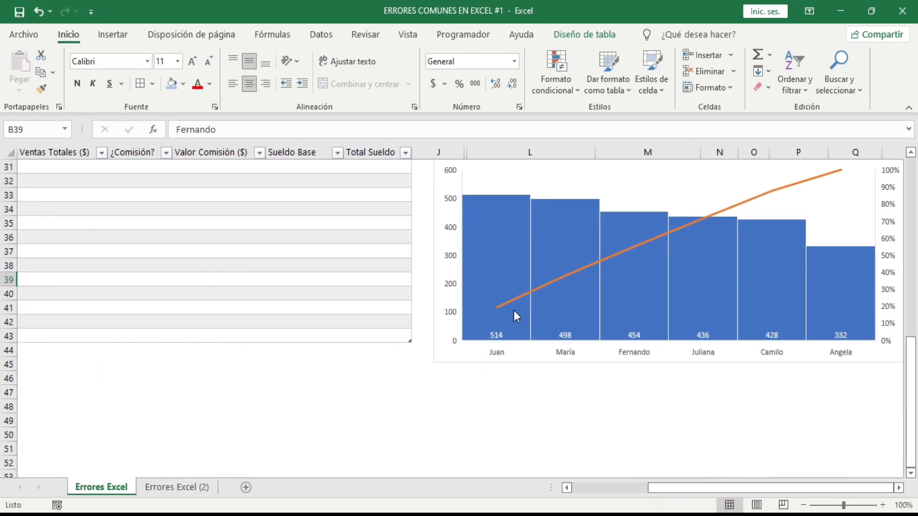
drag(666, 485, 580, 480)
Undo the automatic table expansion and the paste into rows 25 to 43
key(ctrl+z)
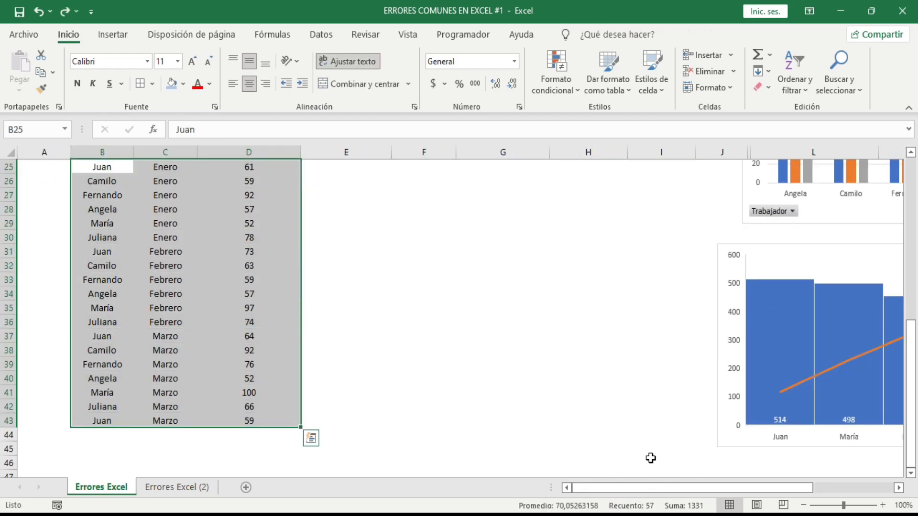
scroll(459, 351, up, 1)
scroll(459, 351, up, 1)
key(ctrl+z)
scroll(709, 385, down, 3)
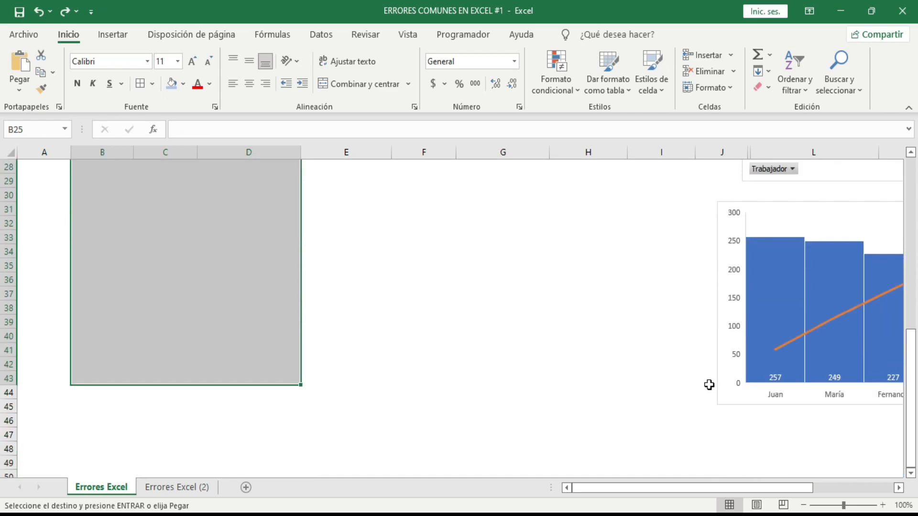
Redo the paste into B25:D43 and the automatic expansion of the table
click(64, 14)
scroll(510, 328, down, 3)
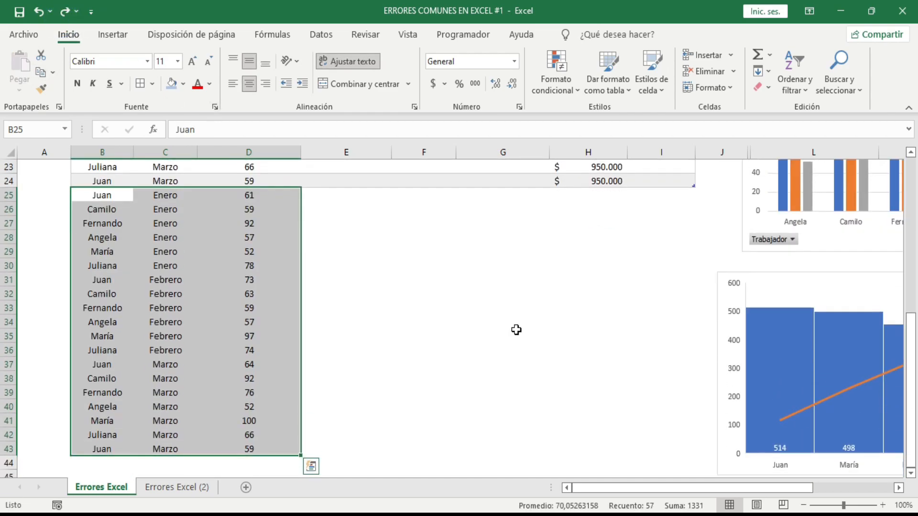
click(65, 15)
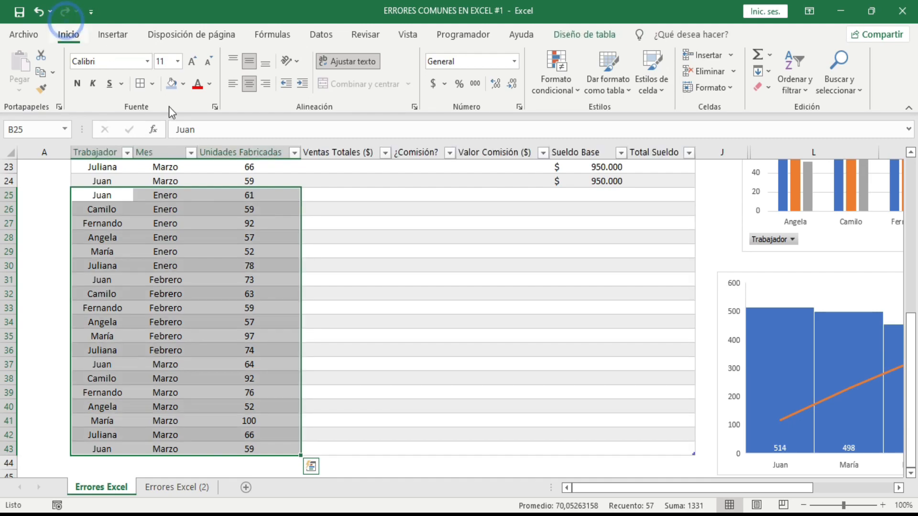
Refresh the Unidades Fabricadas pivot table beside the sales table so it includes the added rows
click(555, 404)
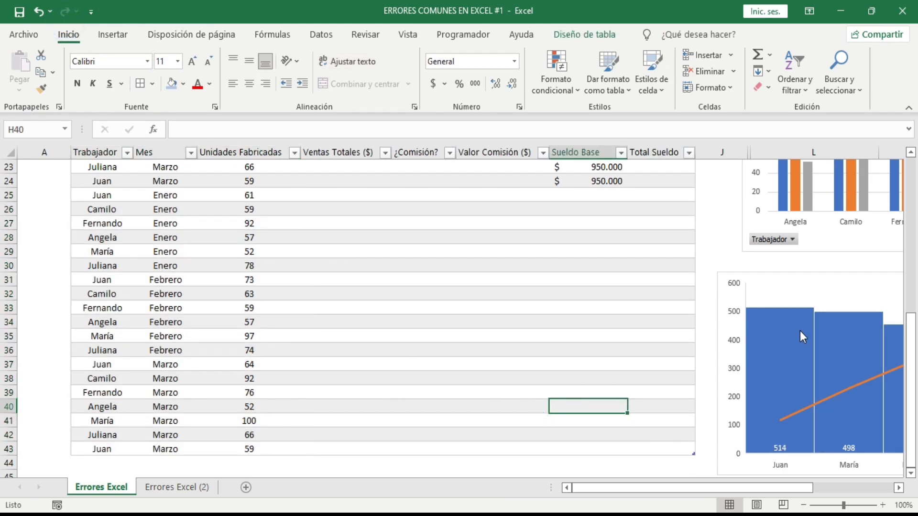
scroll(799, 330, up, 6)
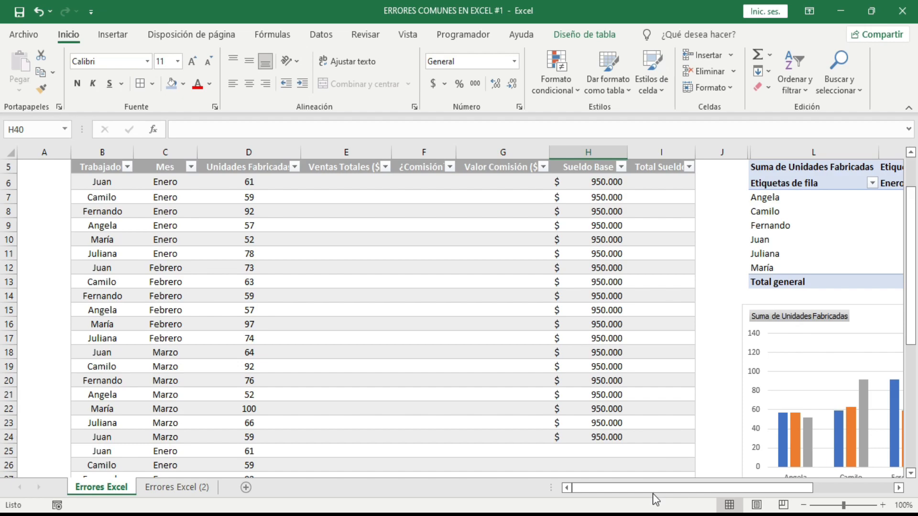
drag(652, 493, 755, 486)
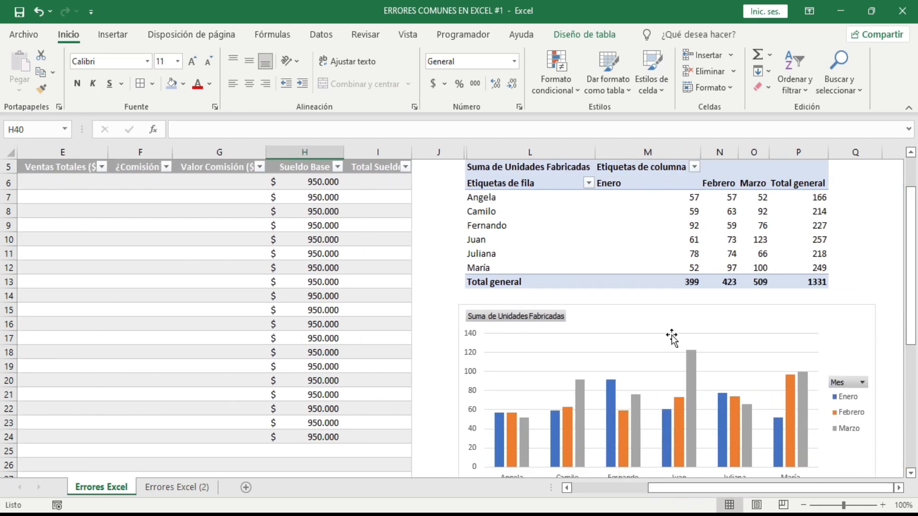
click(547, 211)
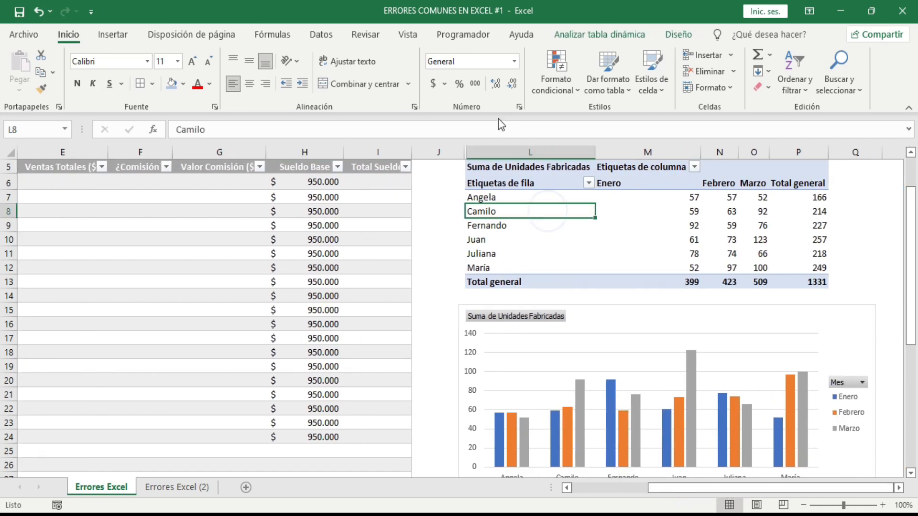
click(598, 35)
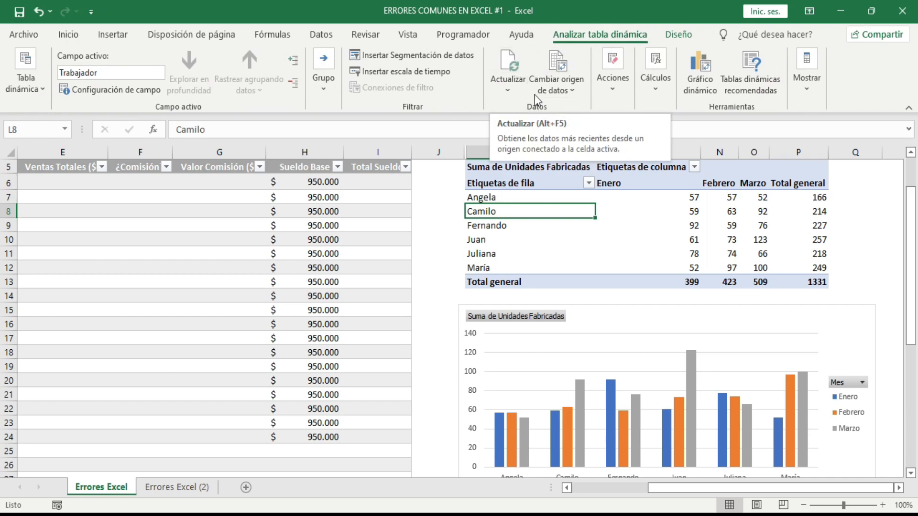
click(507, 68)
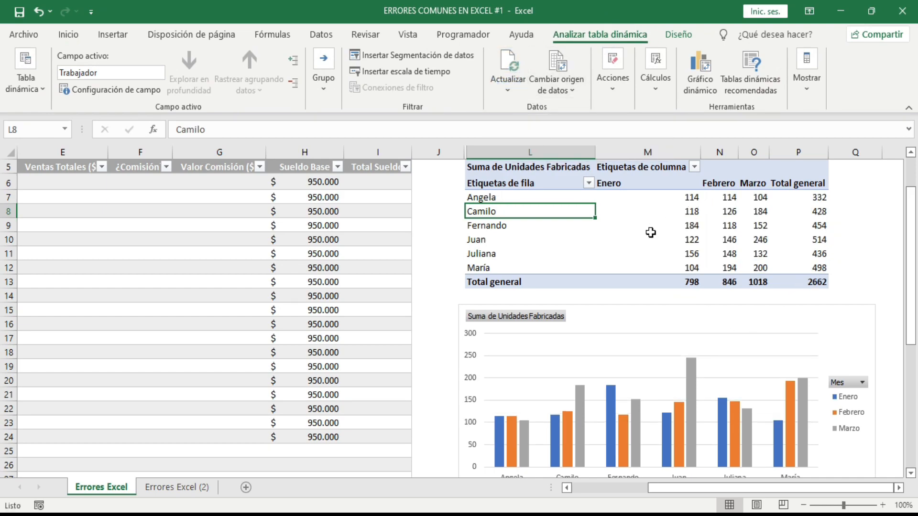
Insert Trabajador and Mes slicers for the pivot table and place them side by side over the sales table
scroll(657, 342, down, 2)
drag(702, 487, 593, 473)
scroll(313, 349, up, 2)
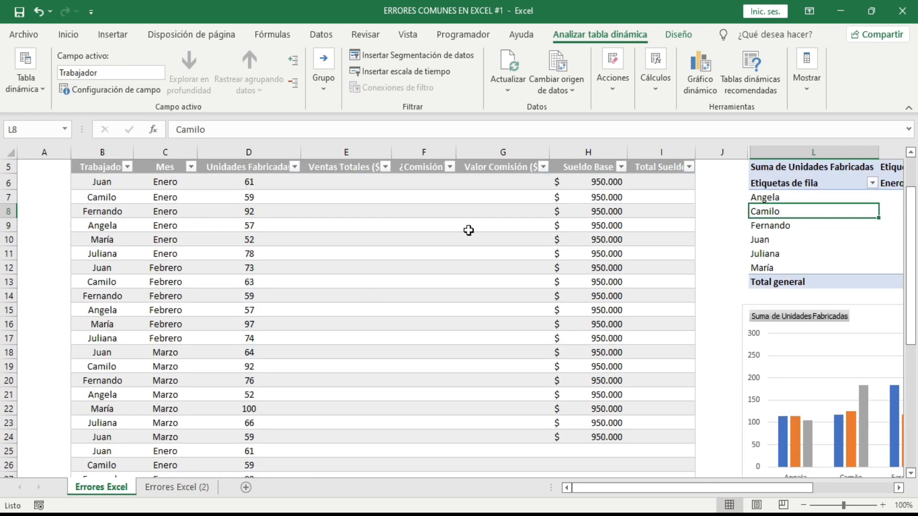
scroll(399, 278, up, 1)
scroll(387, 263, down, 7)
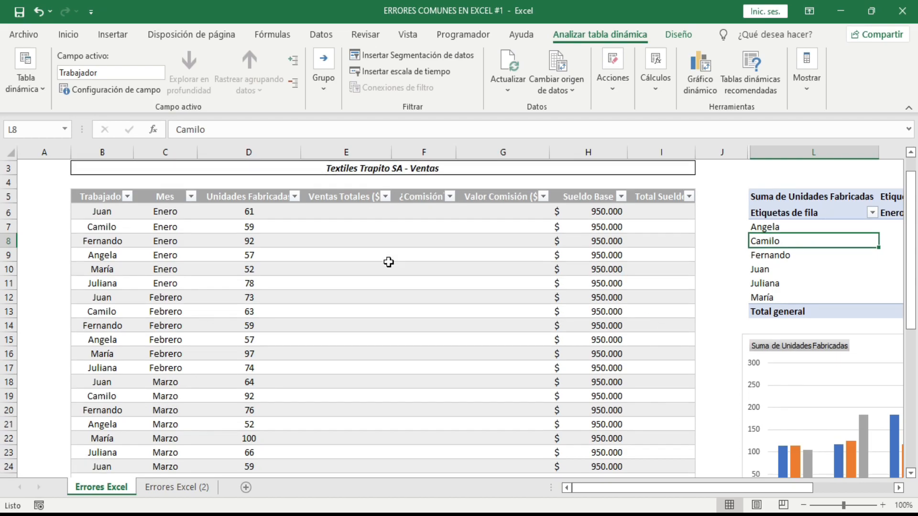
scroll(346, 299, up, 3)
scroll(345, 299, up, 4)
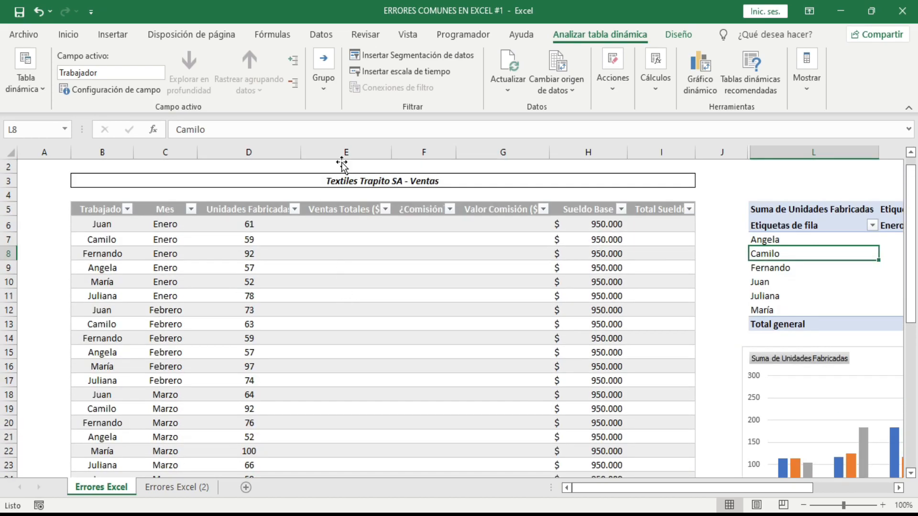
click(402, 58)
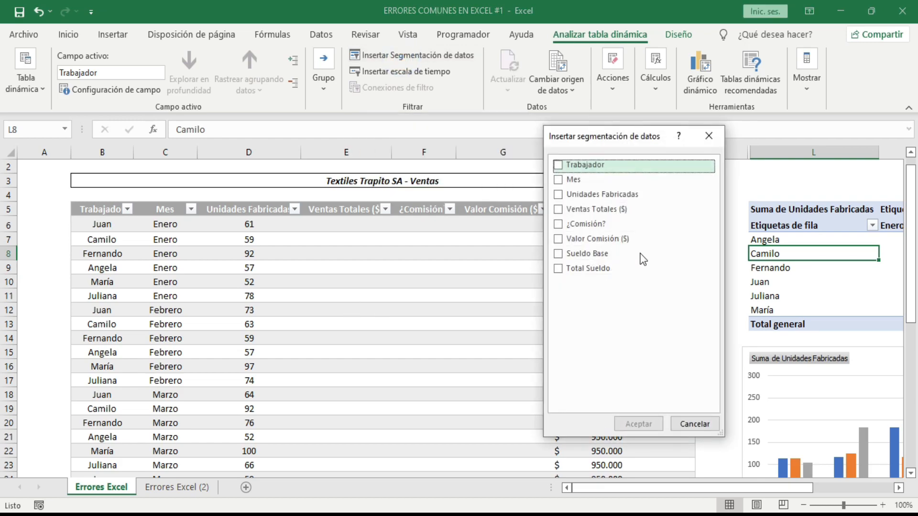
click(558, 165)
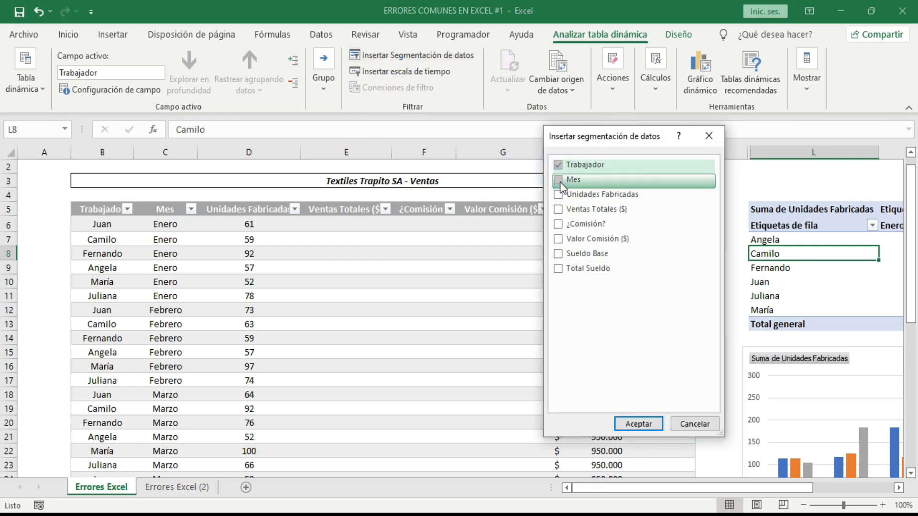
click(558, 179)
click(637, 423)
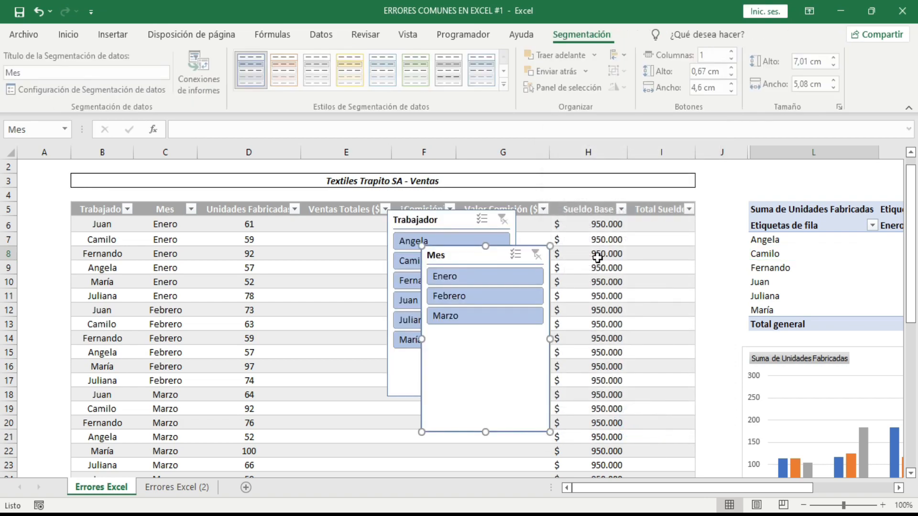
drag(468, 258, 629, 212)
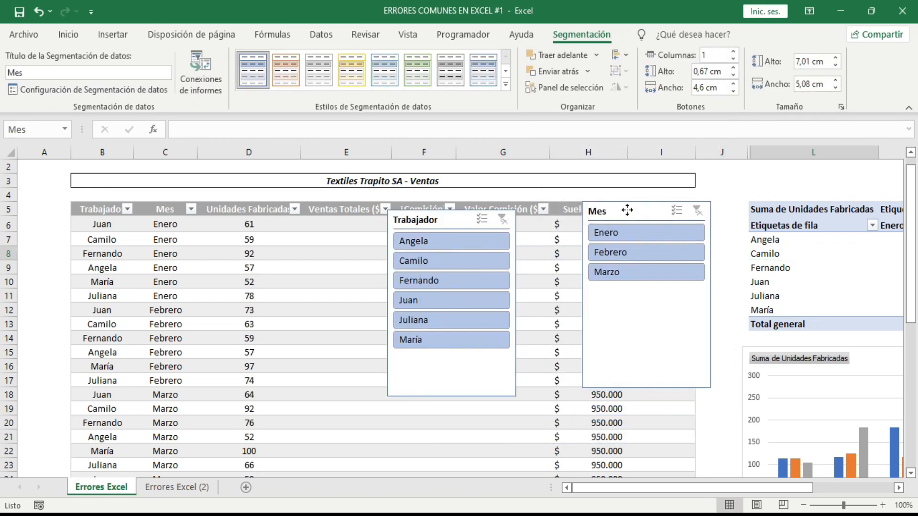
drag(435, 220, 492, 208)
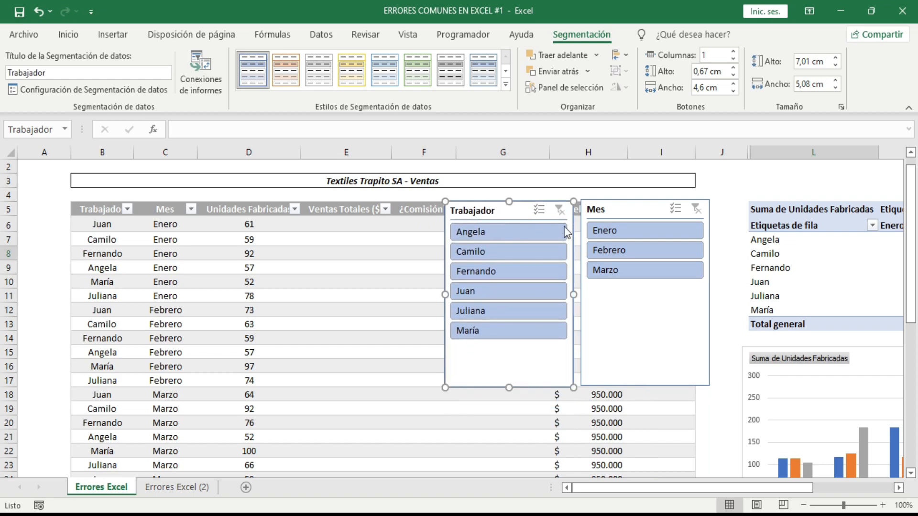
Use the slicers to filter the pivot table and its chart to Enero and the fourth worker listed
click(596, 233)
click(496, 288)
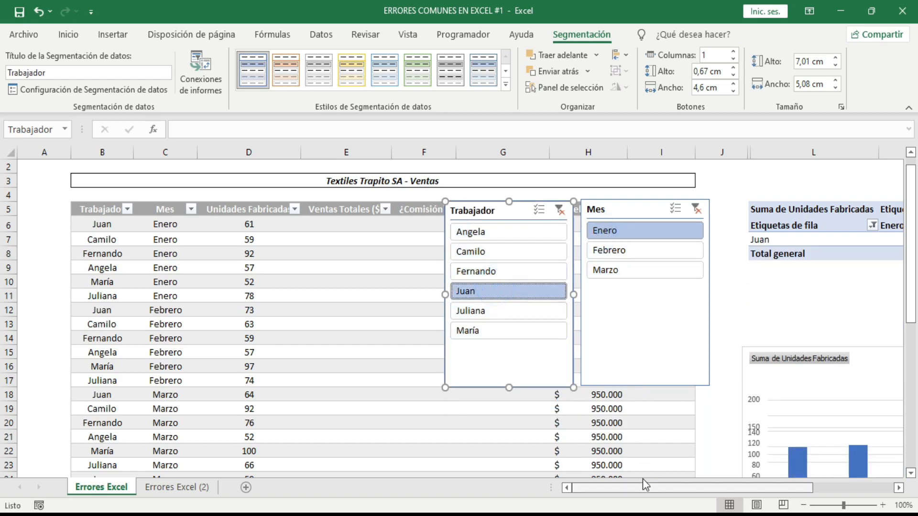
click(628, 486)
drag(628, 486, 741, 485)
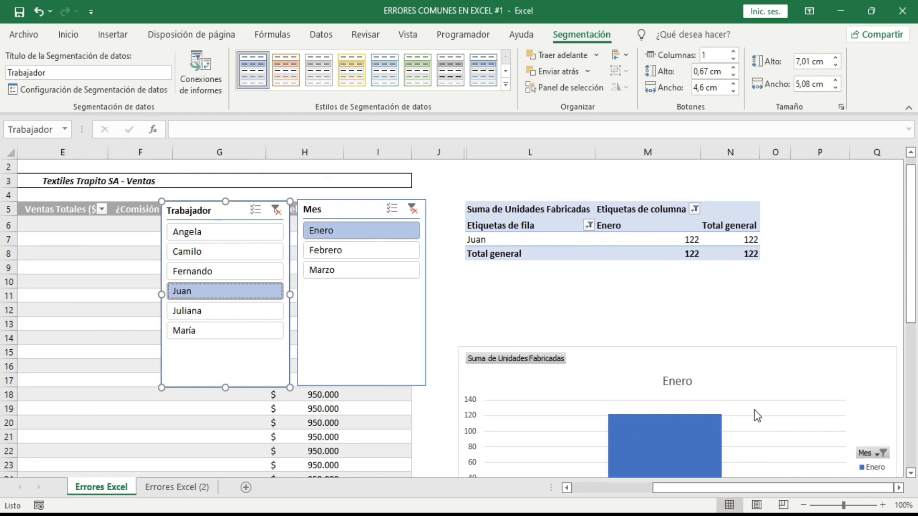
click(788, 308)
scroll(784, 318, down, 4)
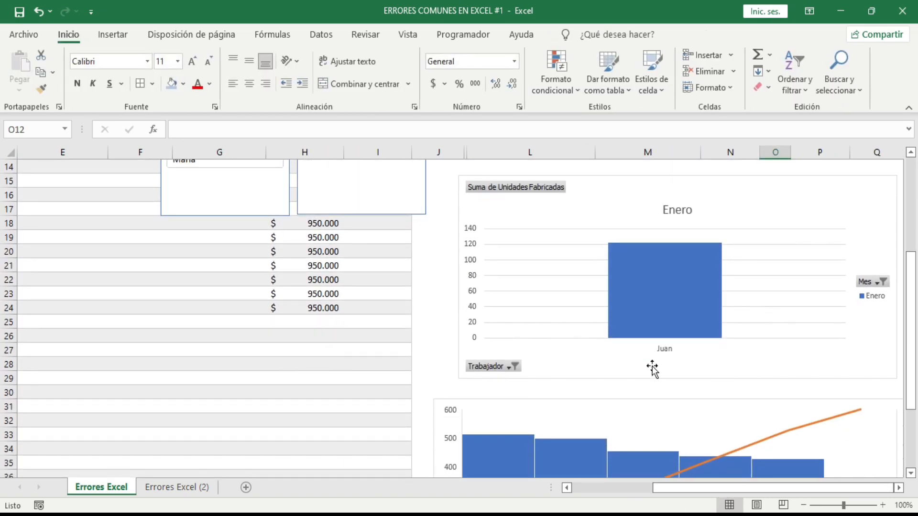
scroll(434, 337, up, 3)
scroll(433, 337, up, 2)
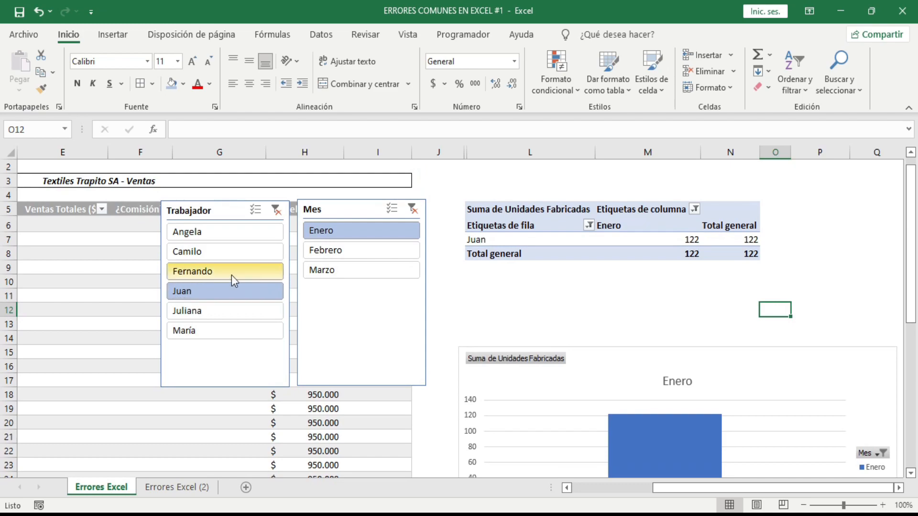
Add the third and first listed workers to the Trabajador slicer selection and check the charts
click(208, 268)
click(217, 232)
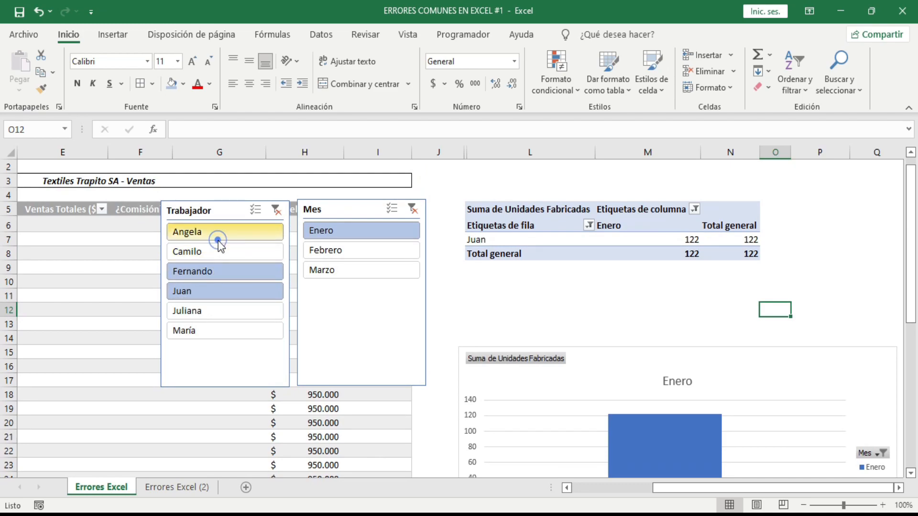
click(749, 307)
scroll(813, 344, down, 6)
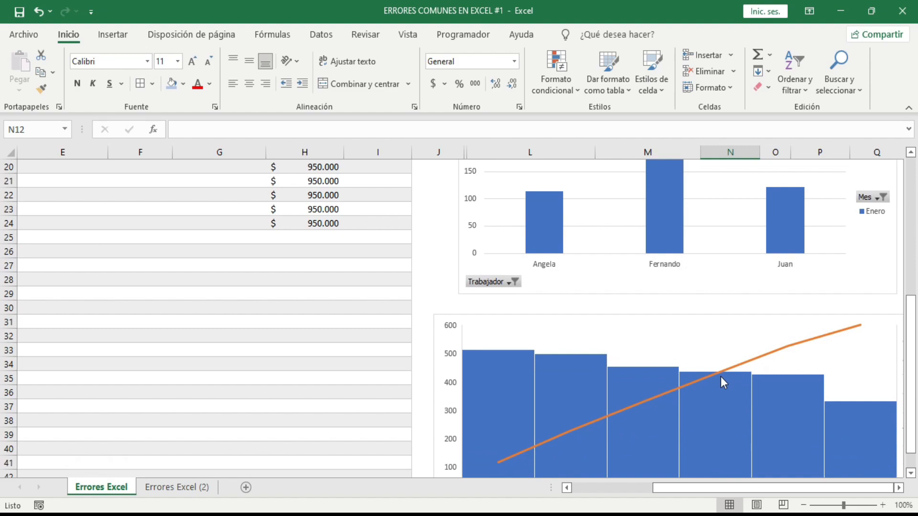
scroll(498, 371, down, 2)
scroll(334, 324, up, 8)
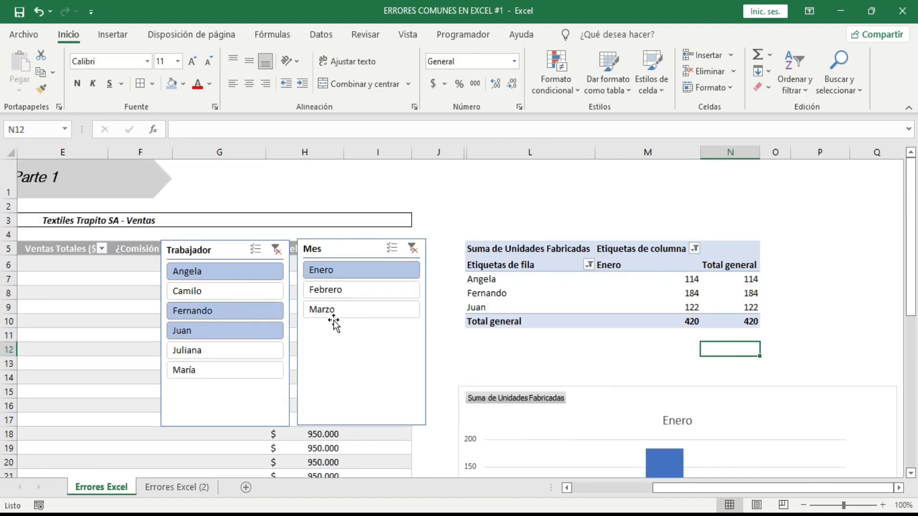
Add Febrero to the Mes slicer selection alongside Enero and check the pivot chart
click(322, 291)
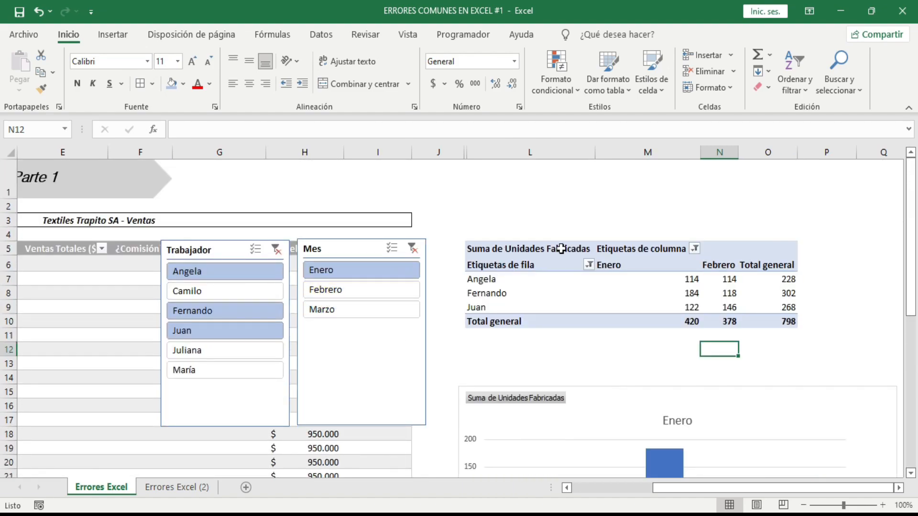
click(567, 217)
scroll(772, 287, down, 3)
scroll(780, 295, up, 1)
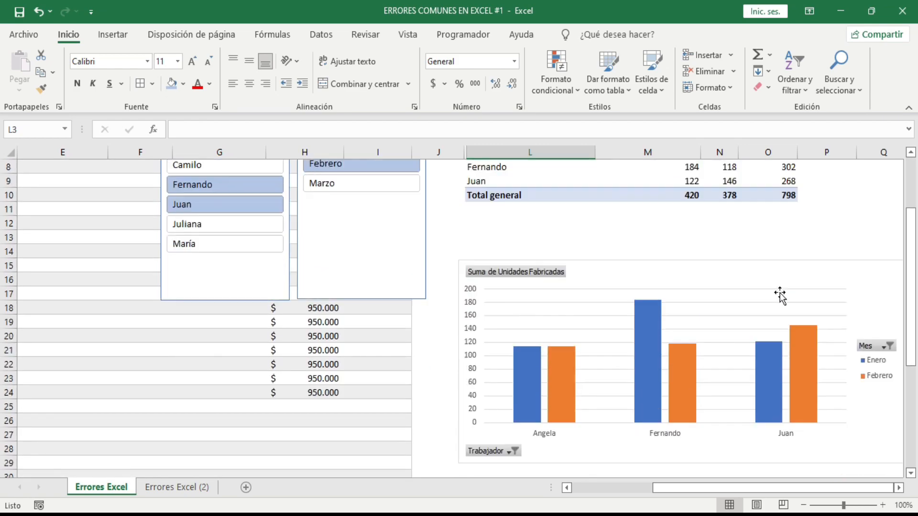
scroll(777, 294, up, 3)
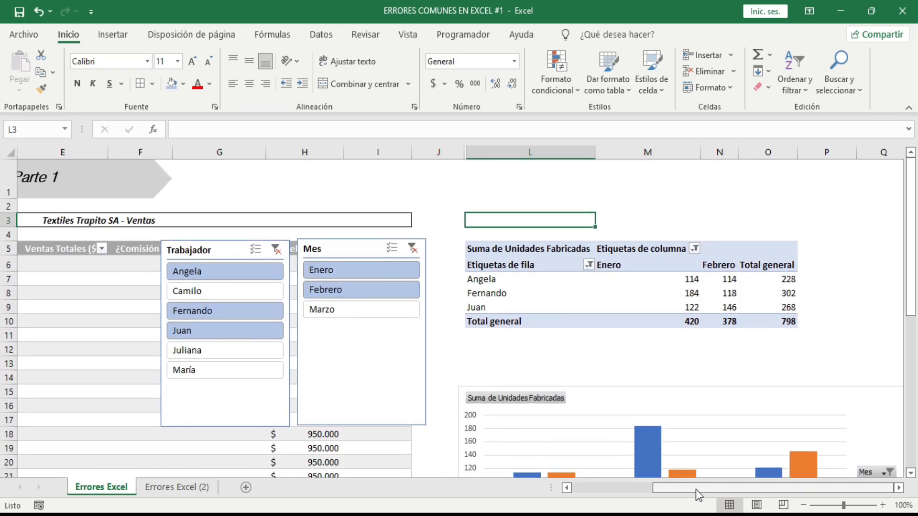
Examine the plain range B5:I43 on the Errores Excel (2) sheet for comparison with the formatted table
drag(698, 490, 605, 494)
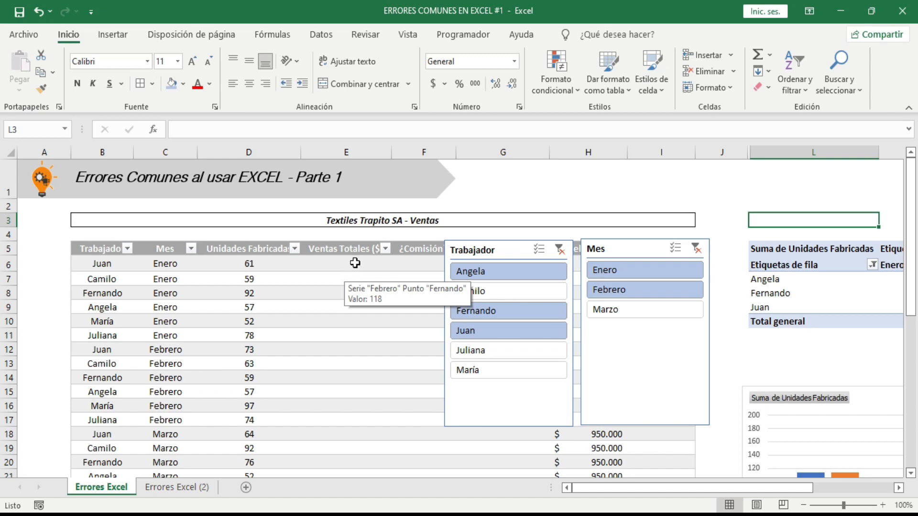
click(180, 487)
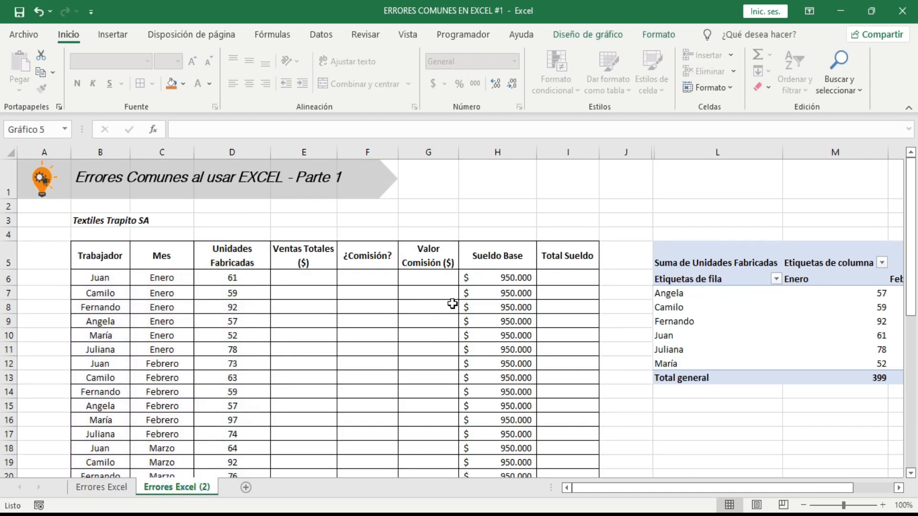
click(401, 297)
drag(95, 256, 557, 443)
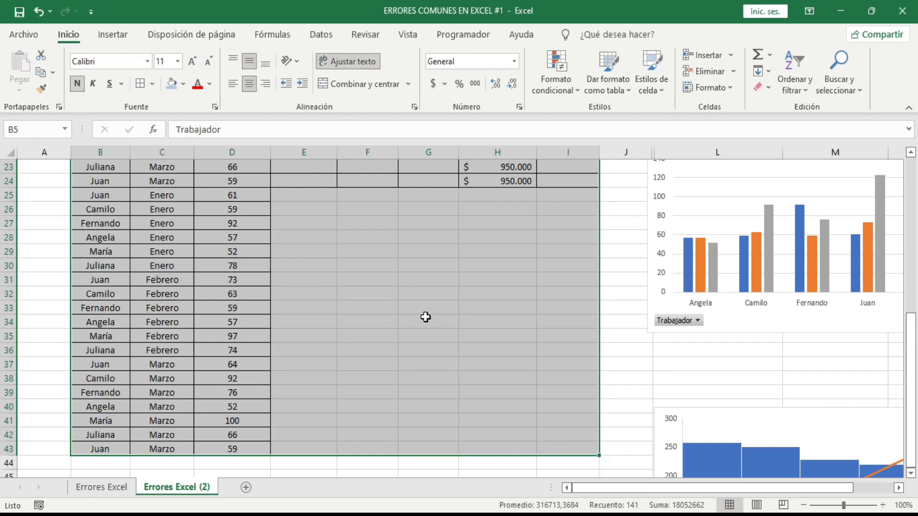
scroll(419, 310, up, 6)
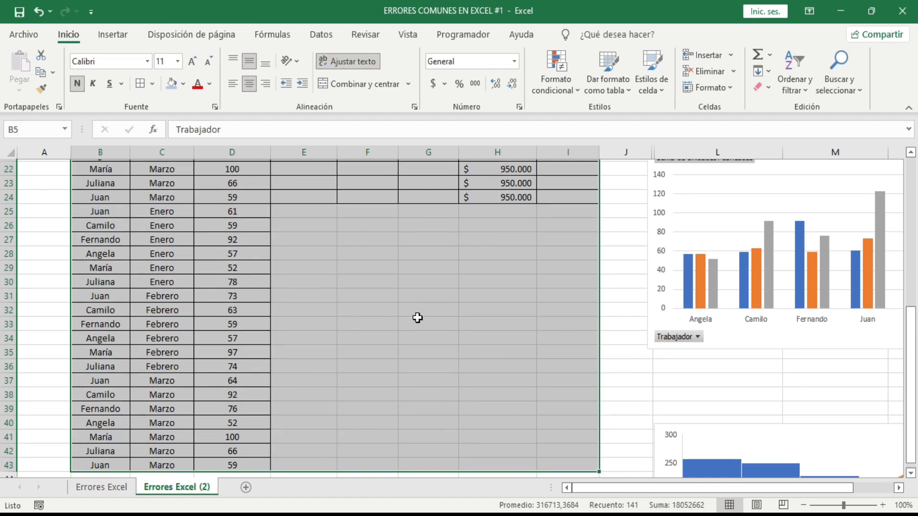
click(369, 280)
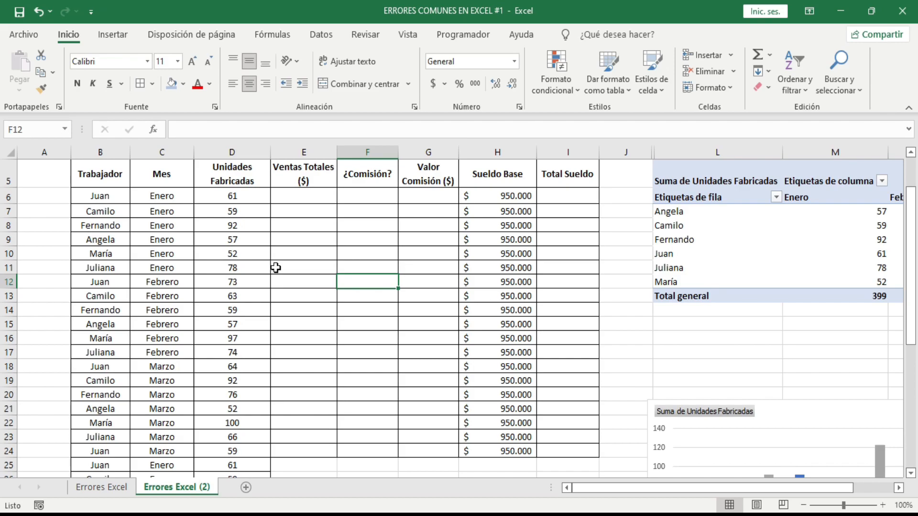
scroll(285, 256, up, 1)
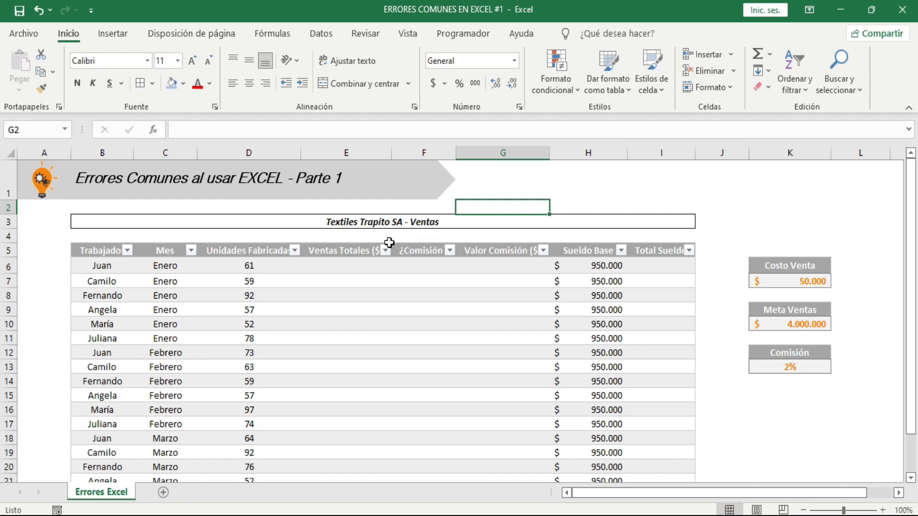
In cell E6 of Ventas Totales ($), enter the formula =[@[Unidades Fabricadas]]*45000
click(344, 265)
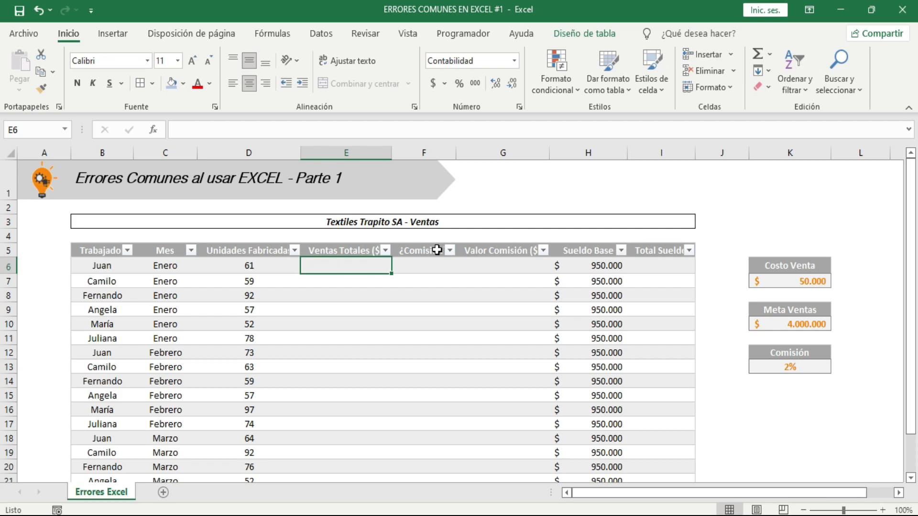
text(=)
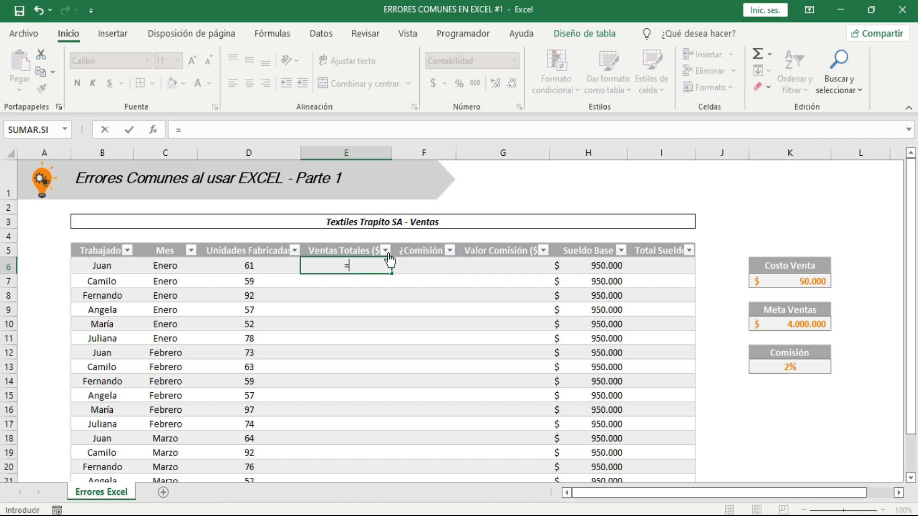
click(235, 264)
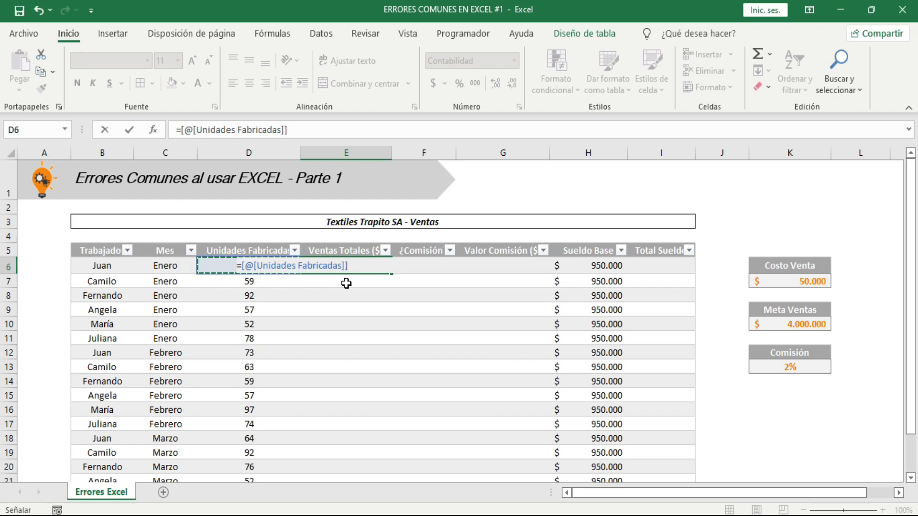
text(*)
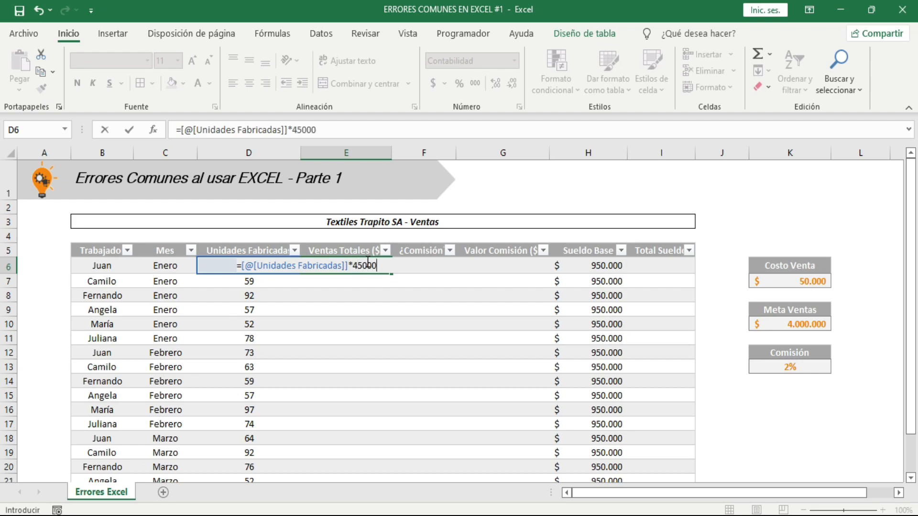
key(Return)
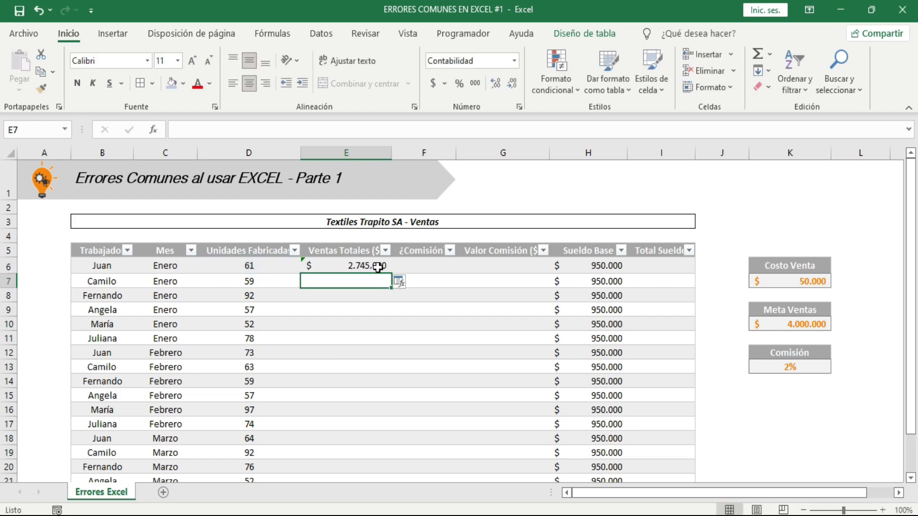
Try overwriting the whole Ventas Totales ($) column with the E6 formula, check the filled rows, and undo the fill
click(400, 283)
click(423, 300)
click(365, 351)
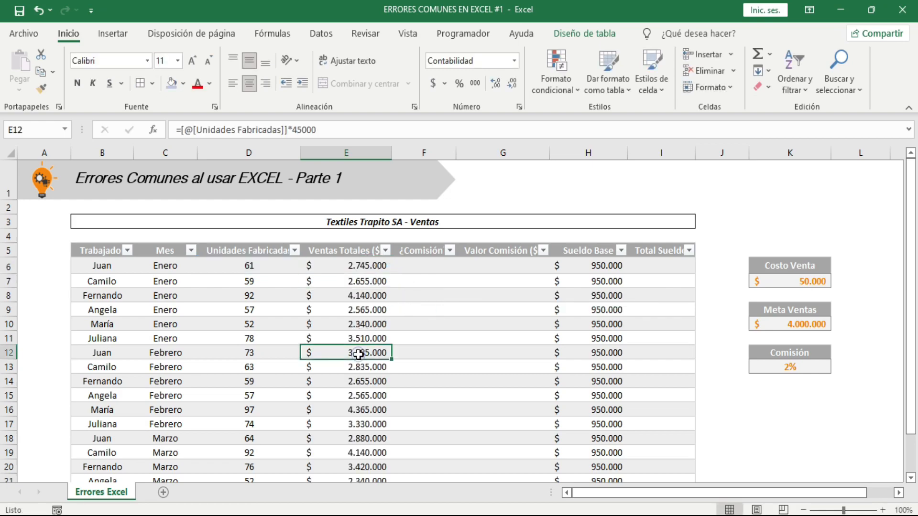
scroll(397, 342, down, 2)
click(357, 268)
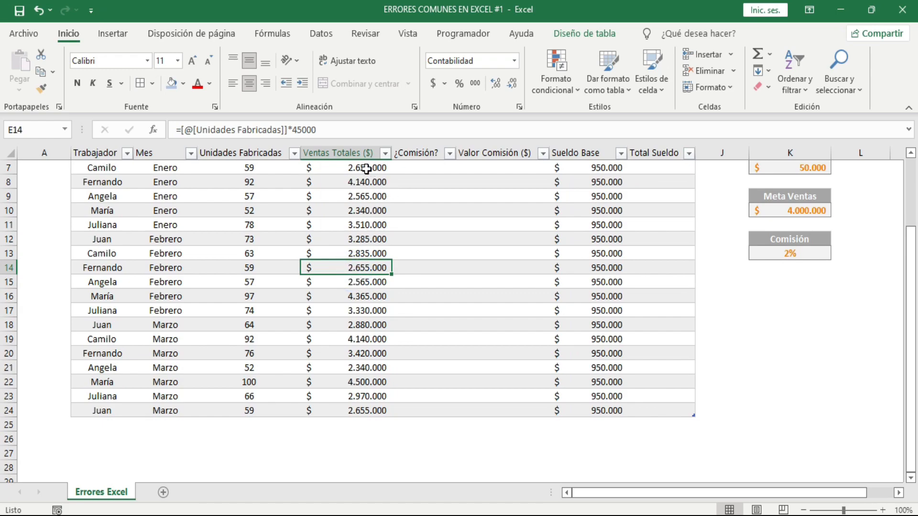
scroll(369, 268, up, 1)
key(ctrl+z)
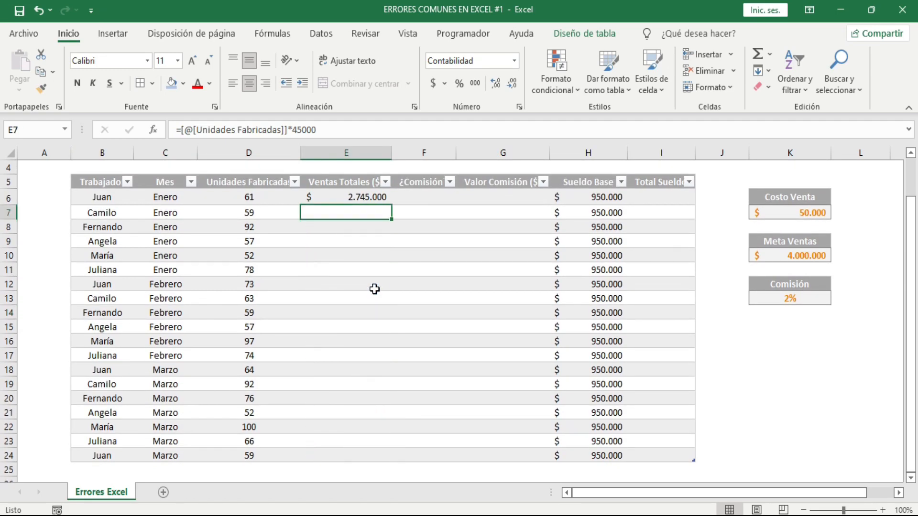
Replace the typed constant in E6's formula with an absolute reference to Costo Venta, giving =[@[Unidades Fabricadas]]*$K$7
click(358, 197)
drag(316, 129, 293, 129)
key(BackSpace)
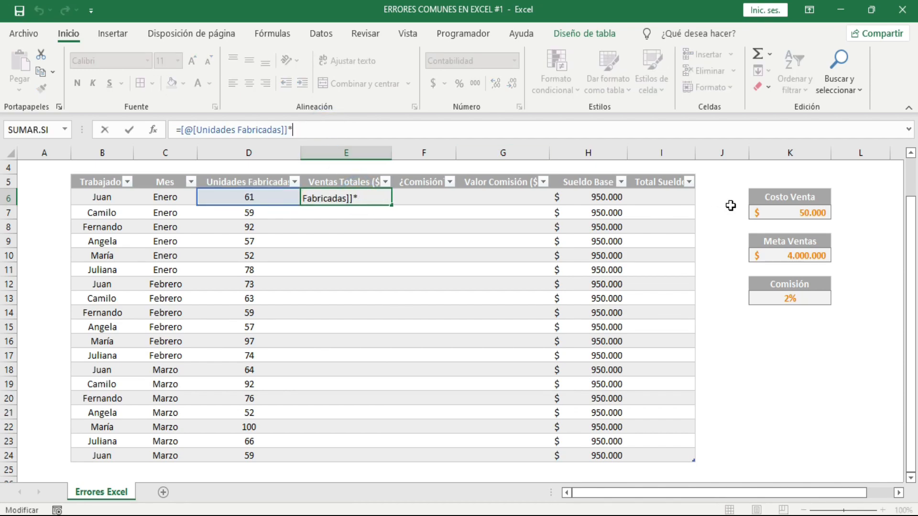
click(797, 212)
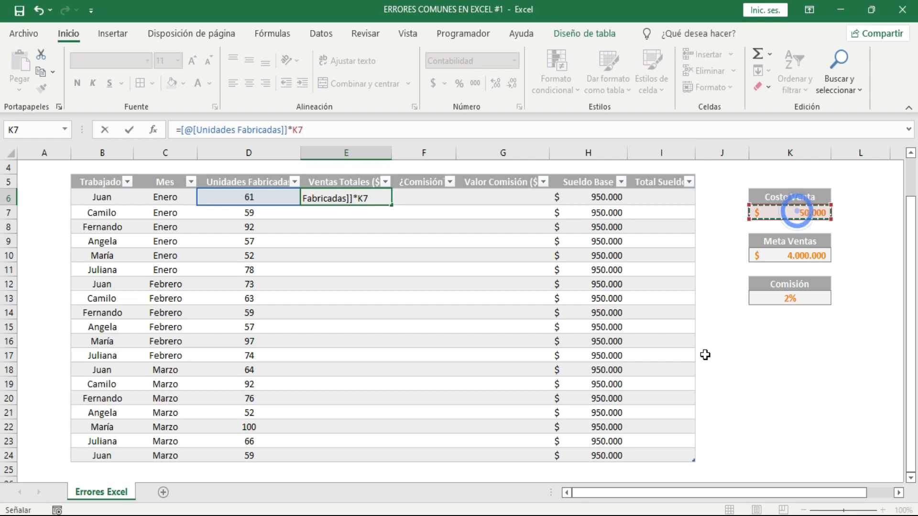
key(F4)
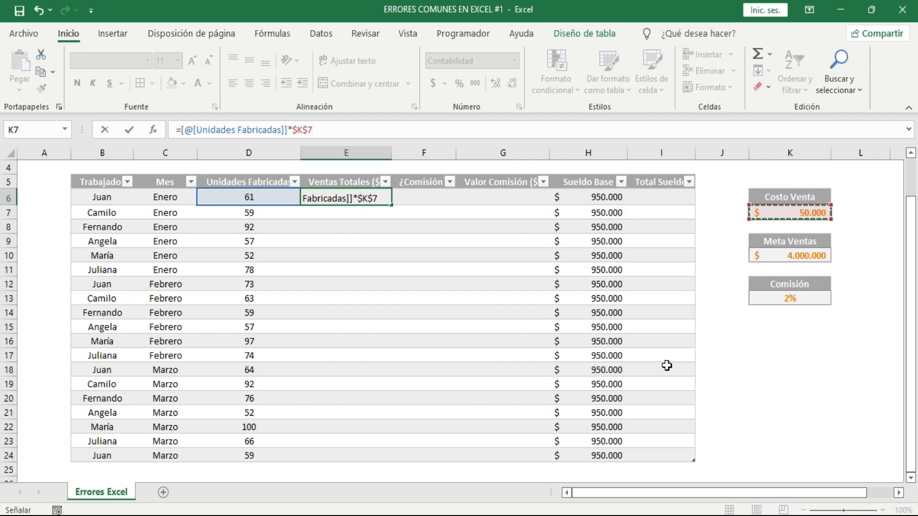
key(Return)
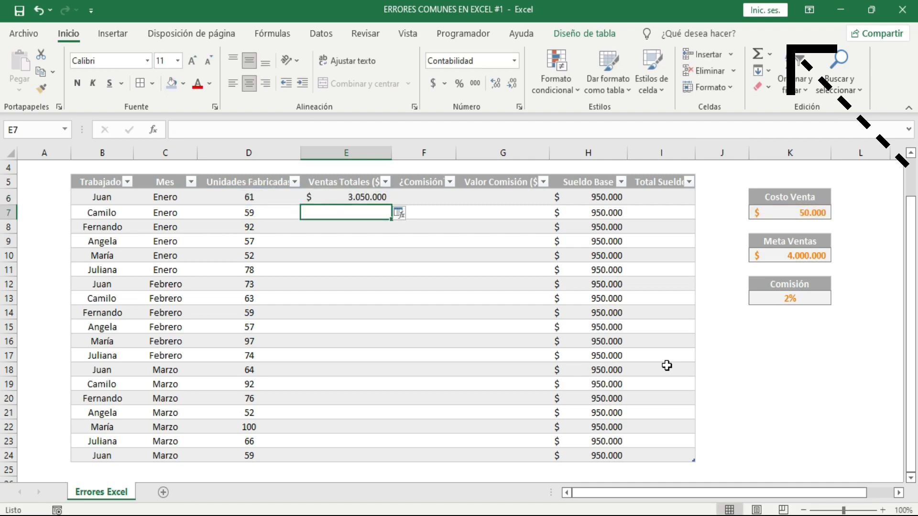
Overwrite all cells of the Ventas Totales ($) column with the E6 formula and check the formula in E9
click(400, 214)
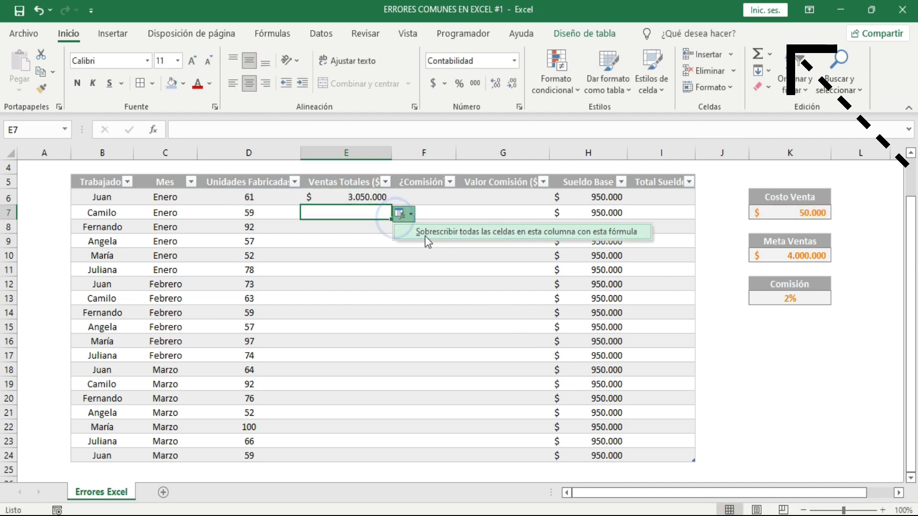
click(426, 230)
click(337, 240)
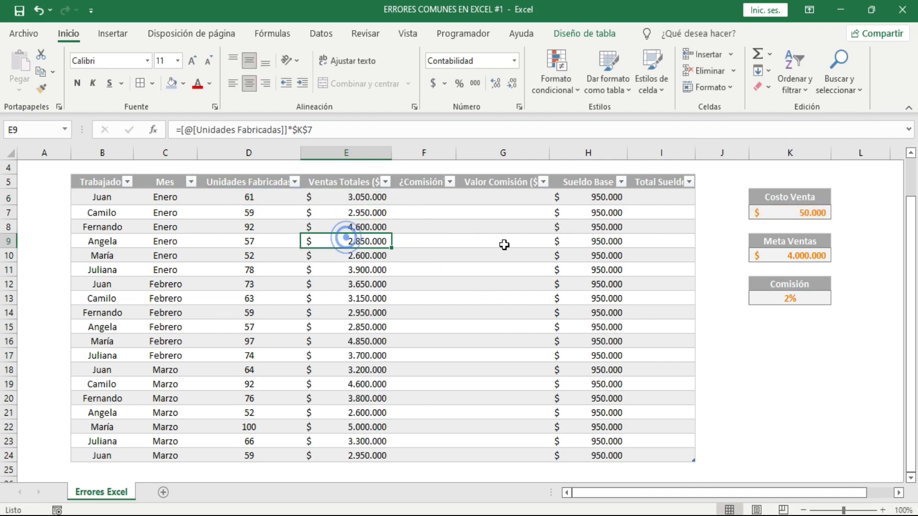
Set the Costo Venta value in K7 to 40000
click(788, 213)
text(40000)
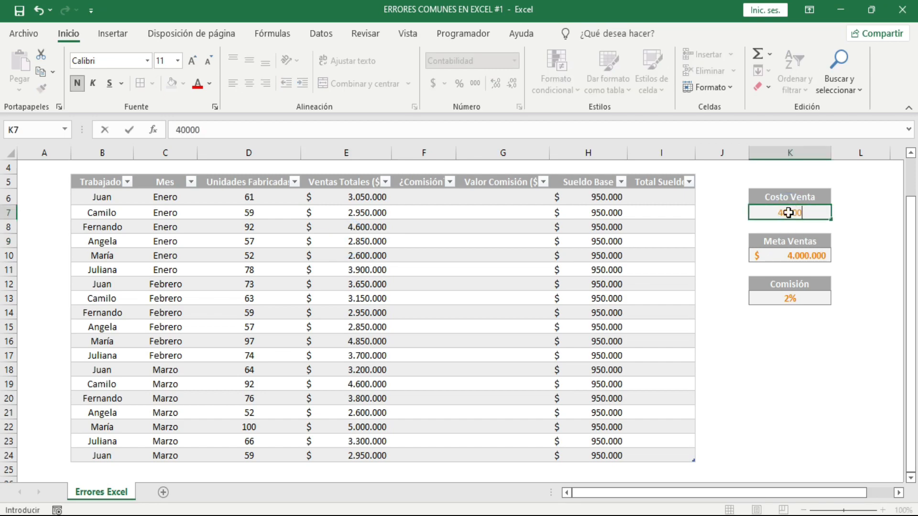
key(Return)
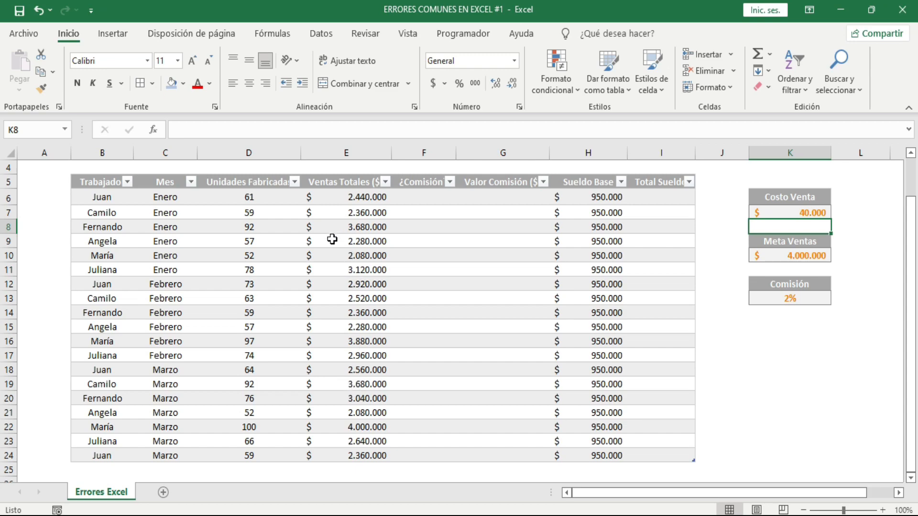
In F6, enter =SI([@[Ventas Totales ($)]]>=$K$10;"SI";"NO") and apply it to the whole ¿Comisión? column
click(410, 200)
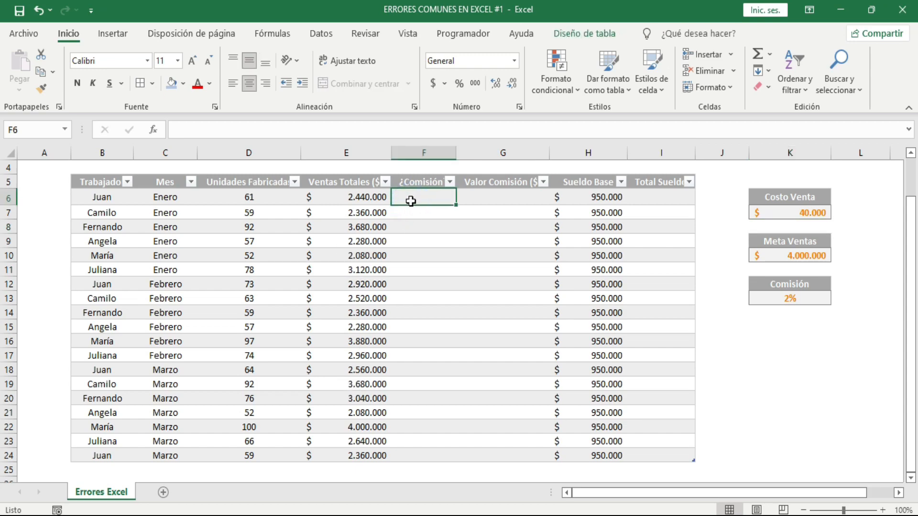
text(=)
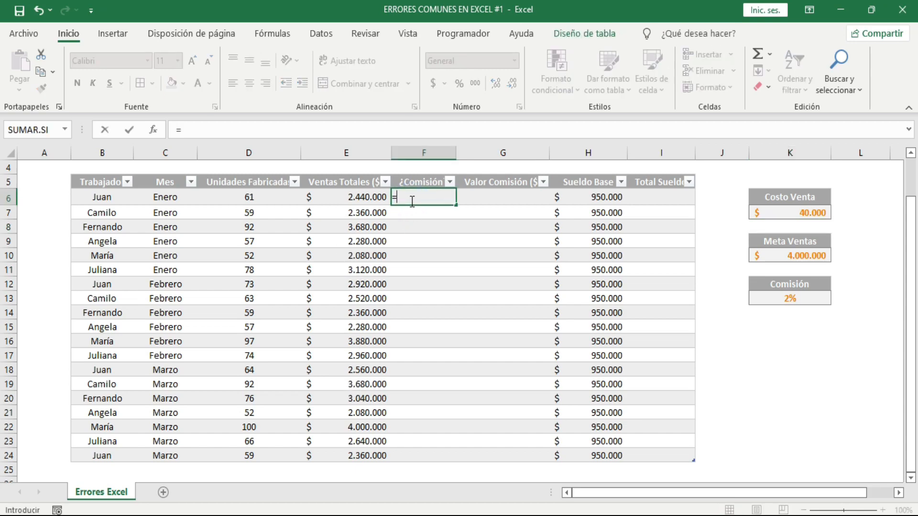
text(SI)
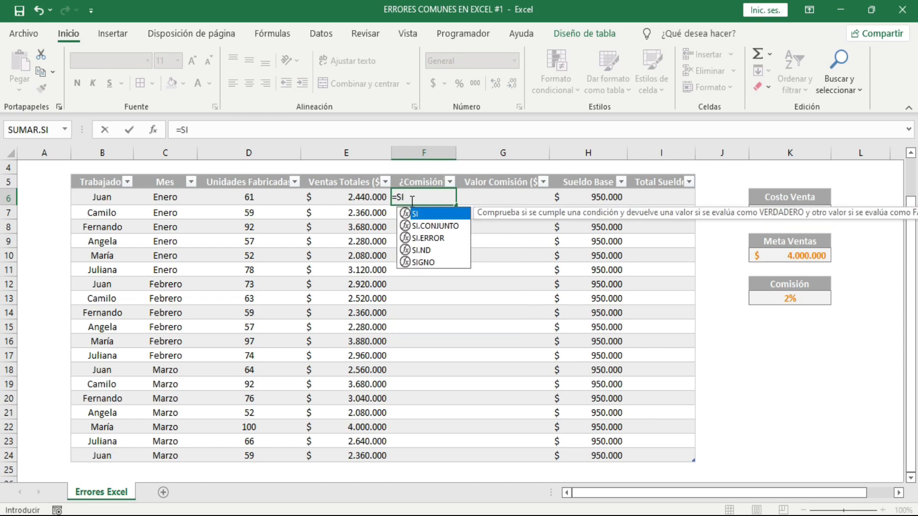
text(()
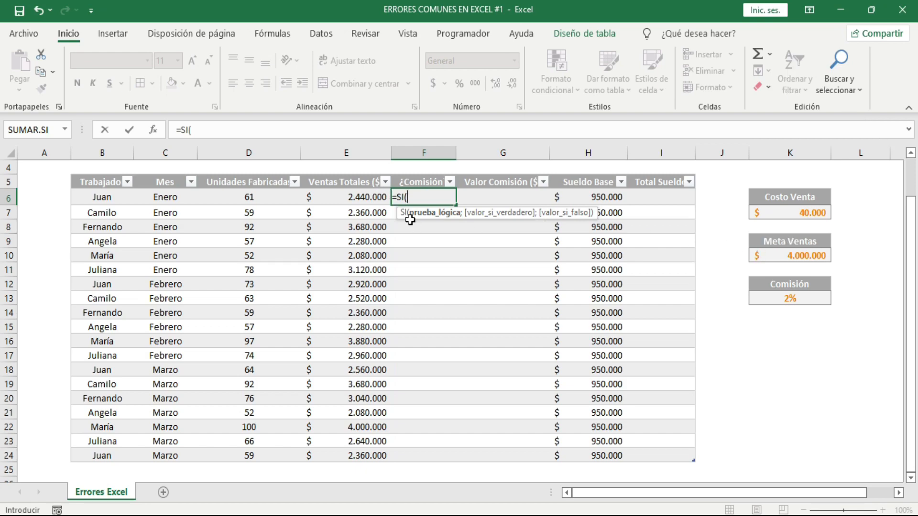
click(355, 198)
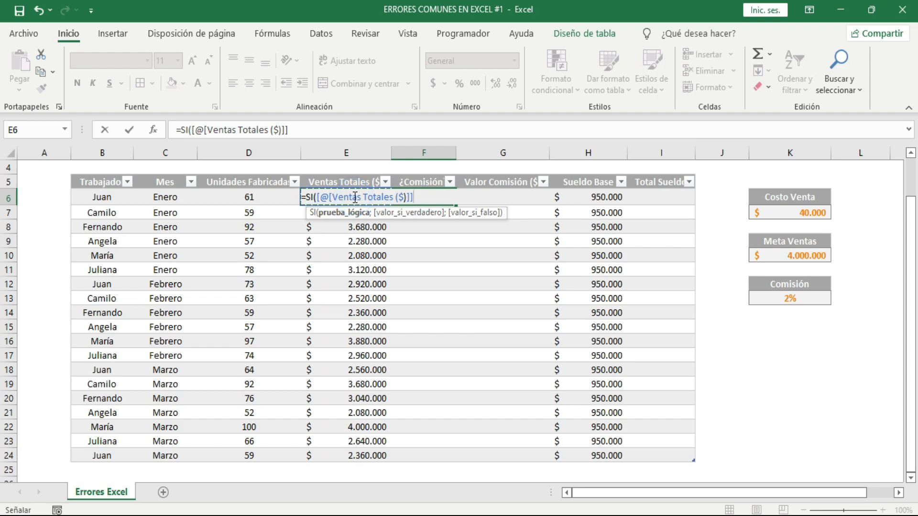
text(>=)
click(777, 254)
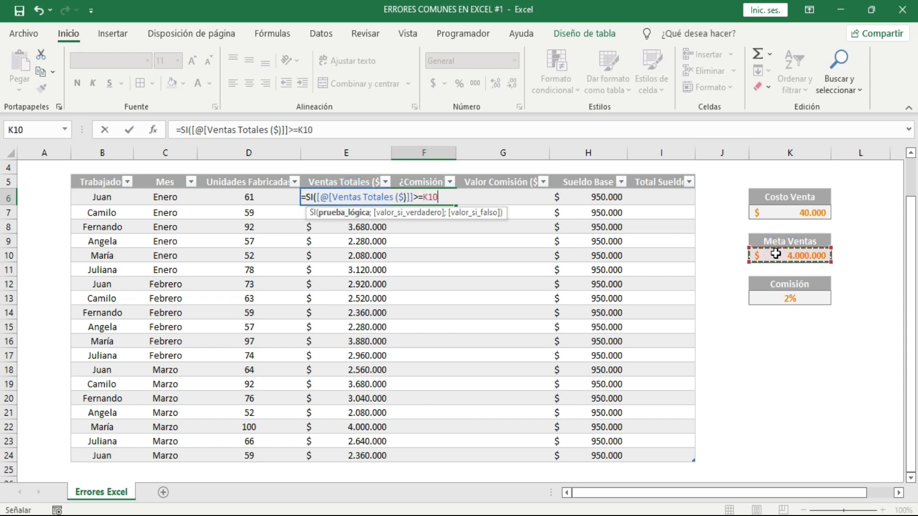
key(F4)
text(;"S)
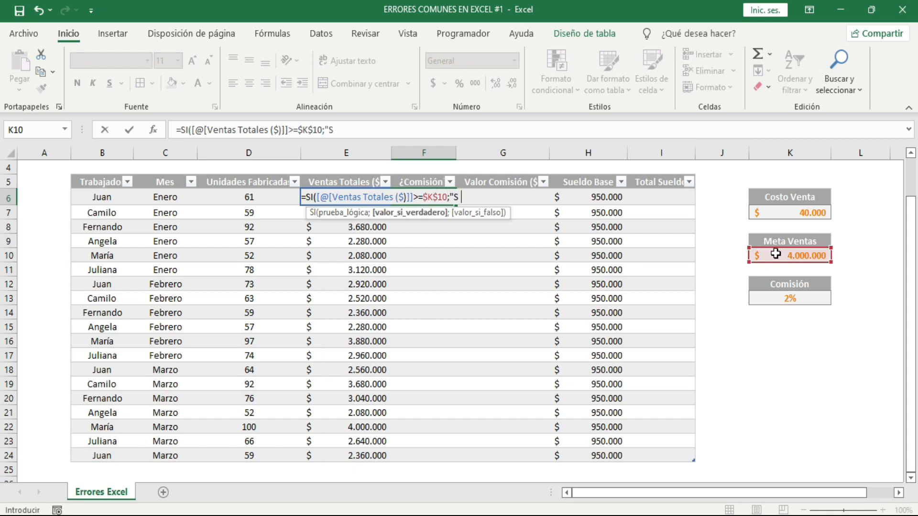
text(I";)
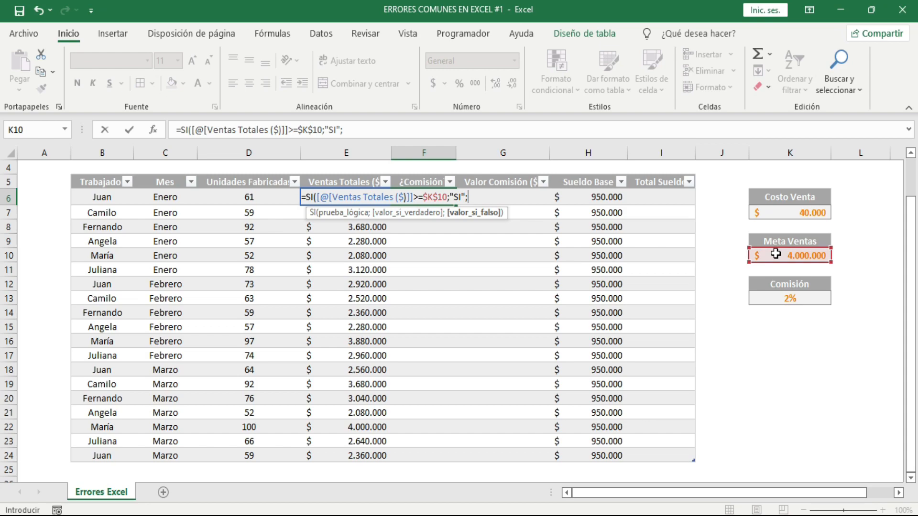
text("NO")
key(Return)
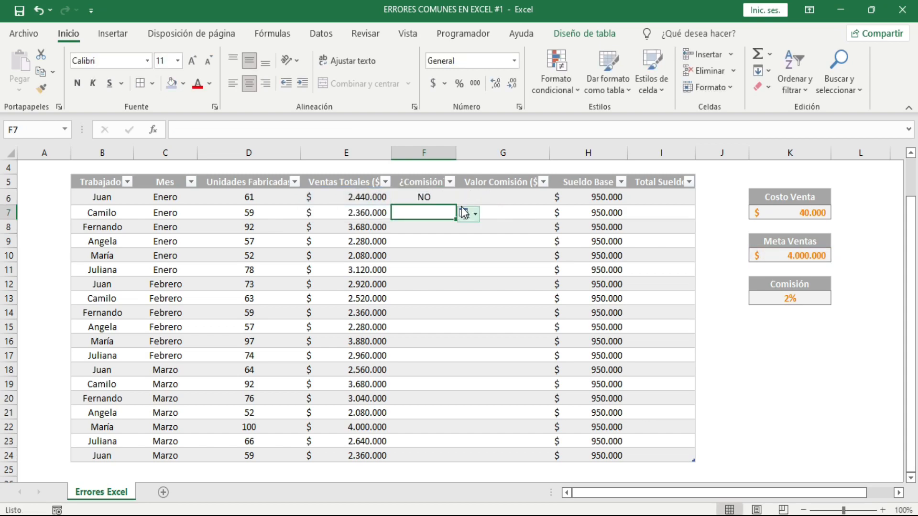
click(483, 231)
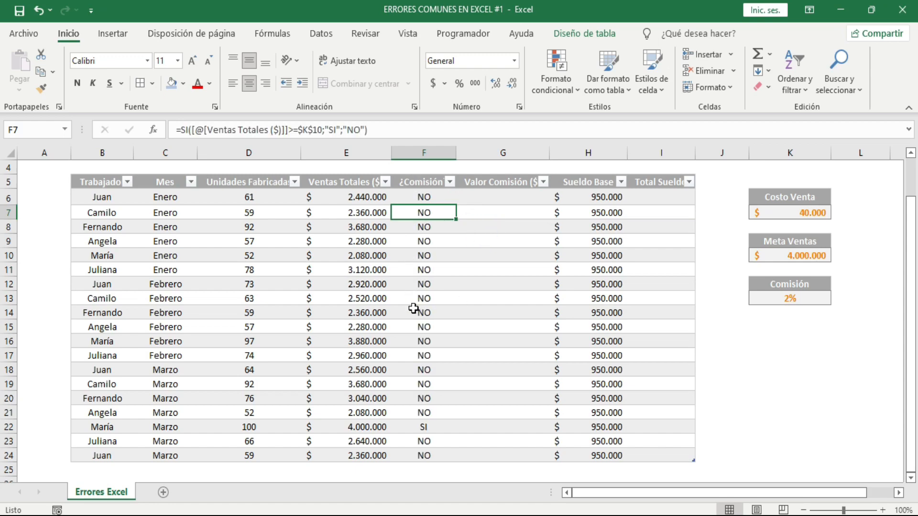
Set the Meta Ventas value in K10 to 3500000
click(793, 255)
double_click(794, 255)
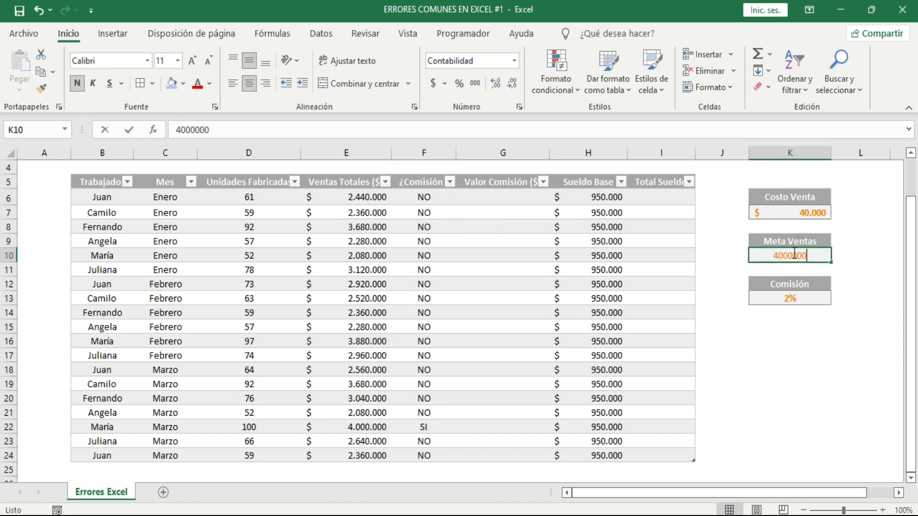
key(BackSpace)
key(BackSpace)
key(BackSpace)
key(BackSpace)
key(BackSpace)
key(BackSpace)
key(BackSpace)
text(3500000)
key(Return)
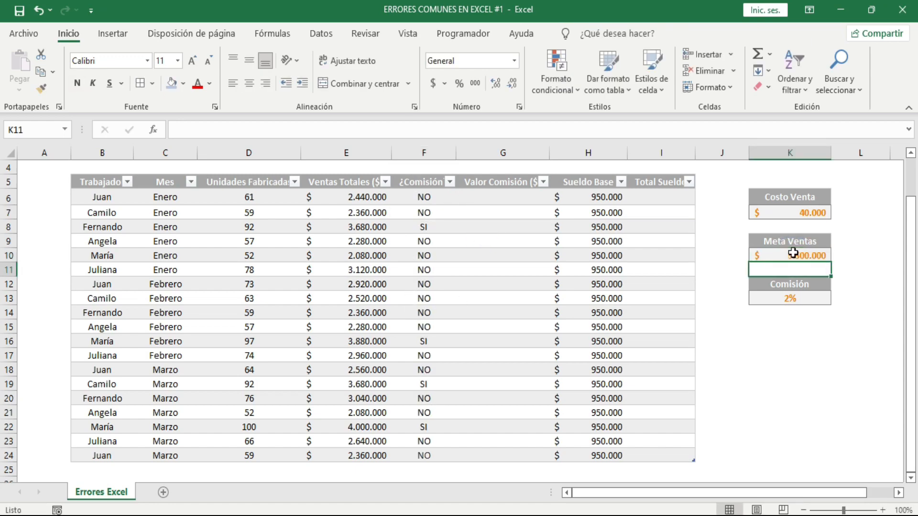
Change the Meta Ventas value in K10 to 3200000
click(793, 253)
text(320000)
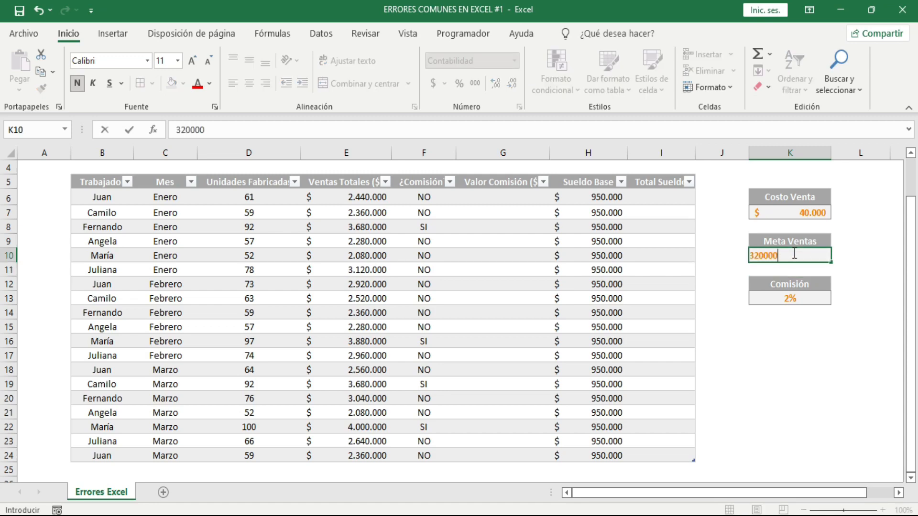
key(Return)
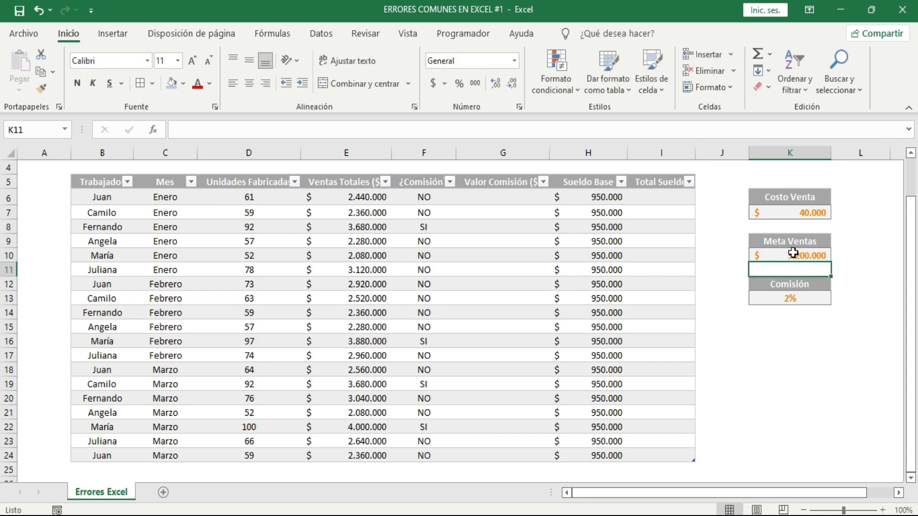
Change the Meta Ventas value in K10 to 3.000.000
click(778, 252)
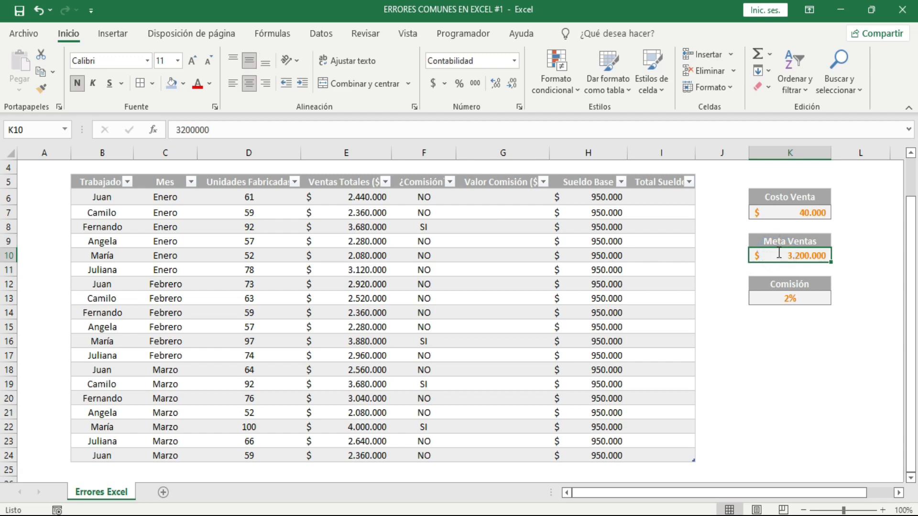
text(3.00)
text(0.000)
key(Return)
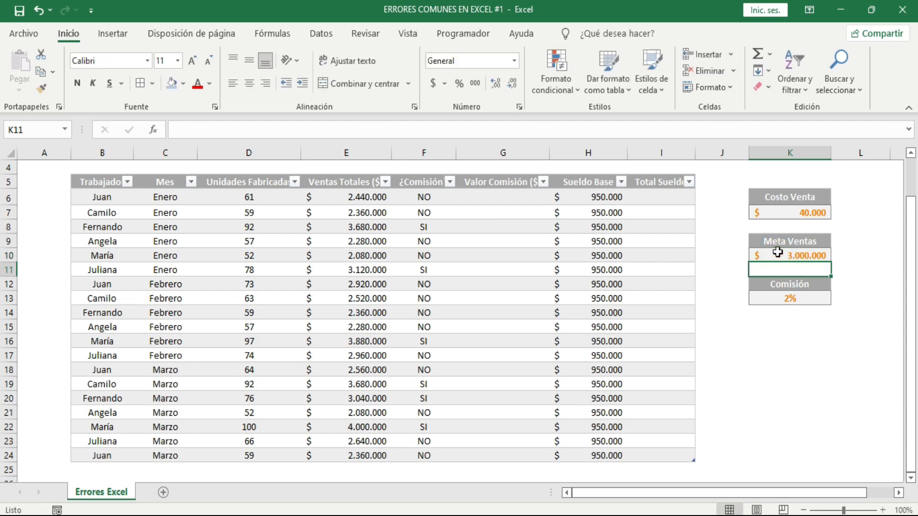
click(488, 299)
In G6, enter =SI([@[¿Comisión?]]="SI";[@[Ventas Totales ($)]]*$K$13;0) and apply it to the whole Valor Comisión ($) column
click(795, 309)
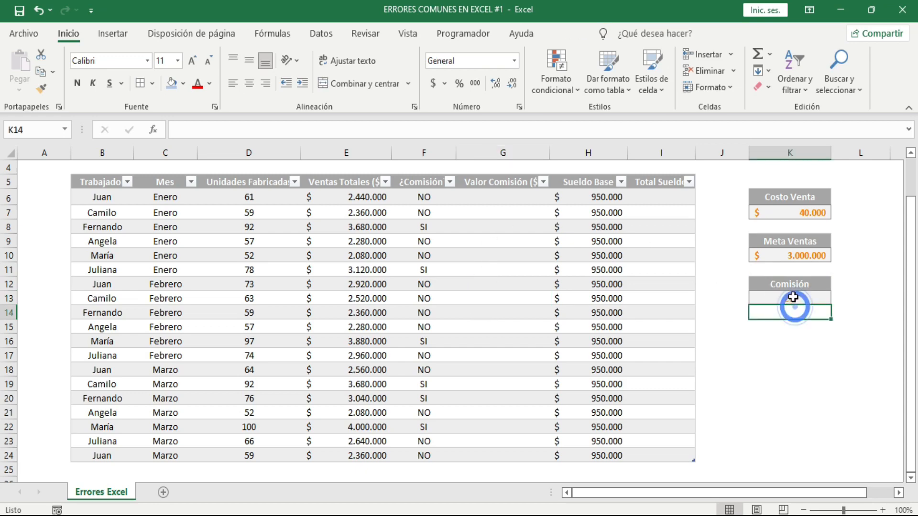
click(795, 299)
click(505, 200)
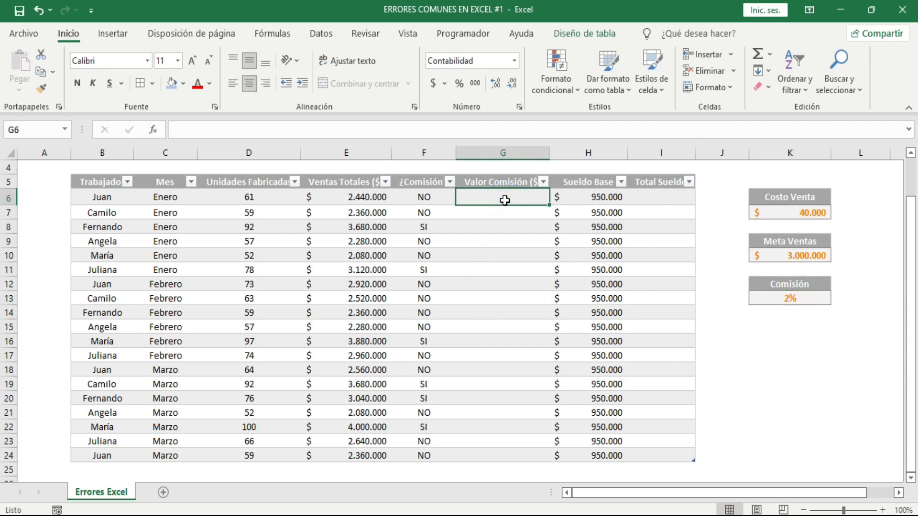
text(=)
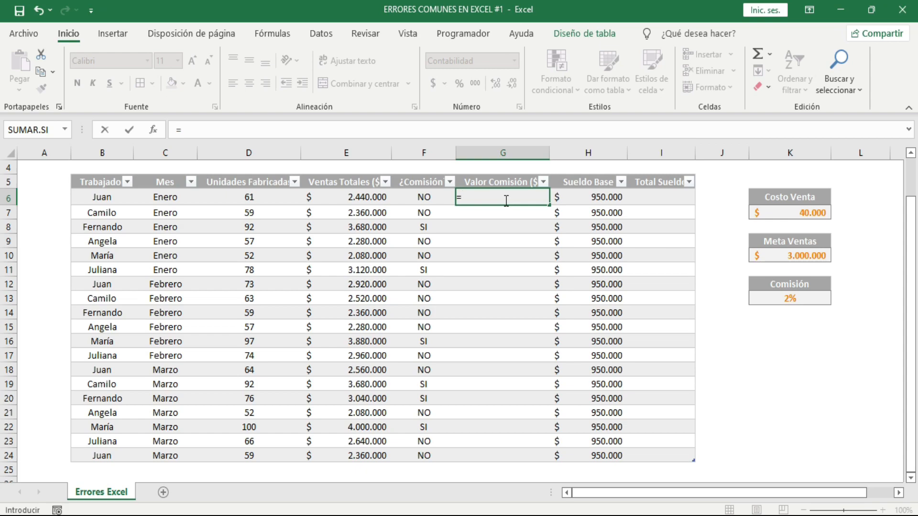
text(SI()
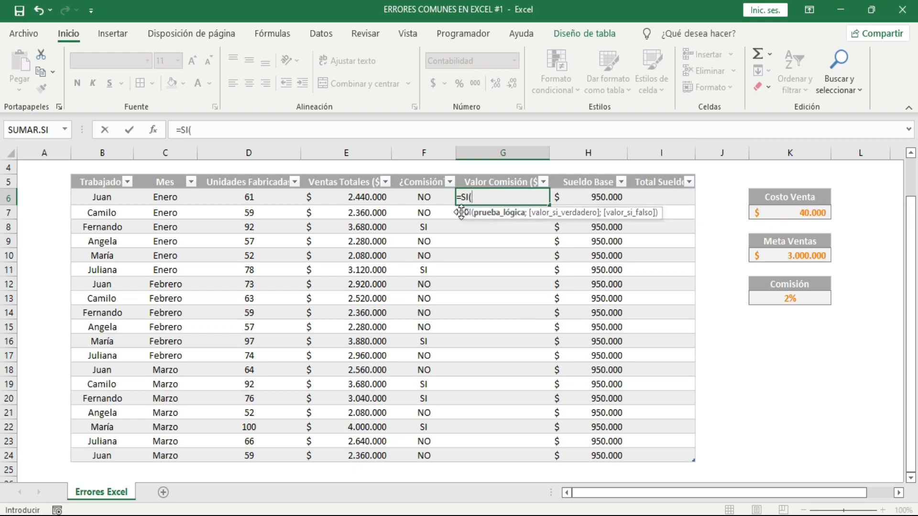
click(424, 196)
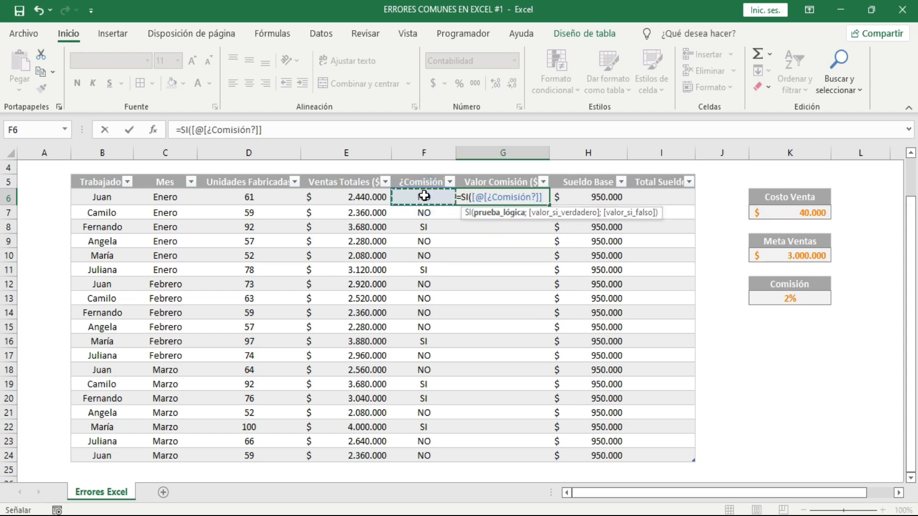
text(="SI)
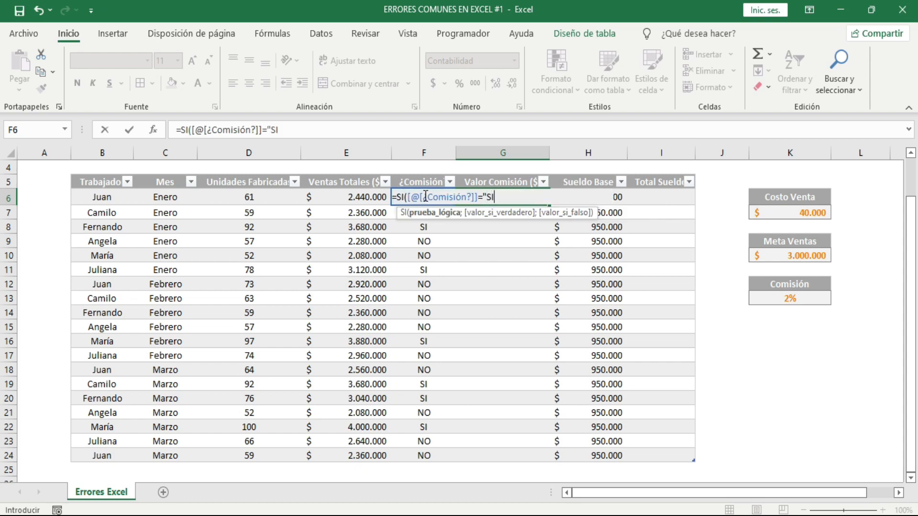
text(";)
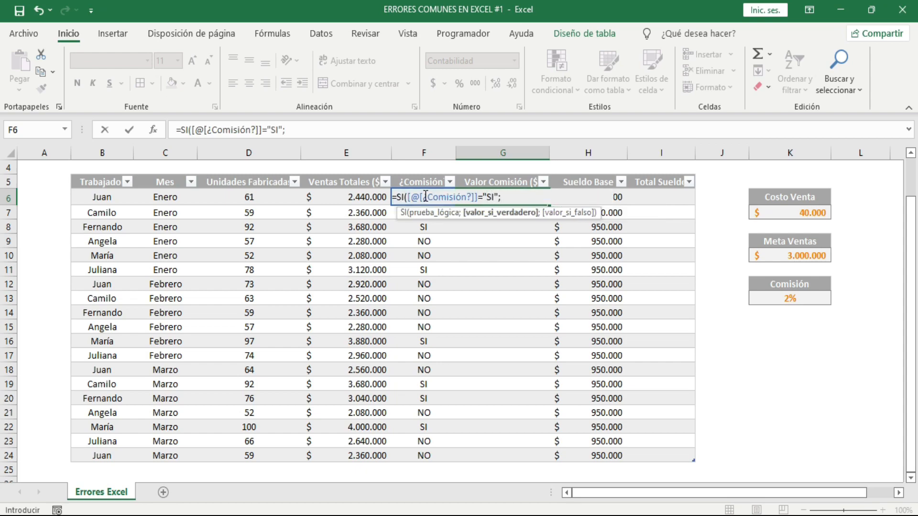
click(338, 198)
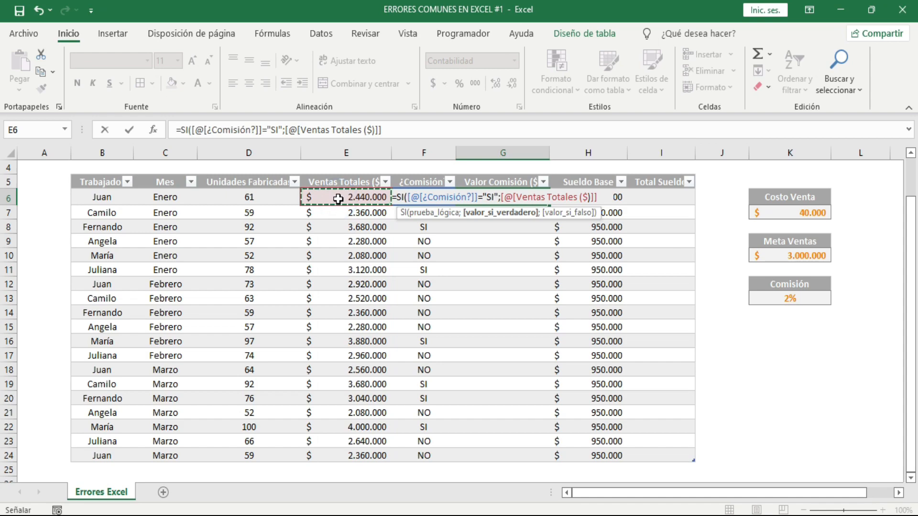
text(*)
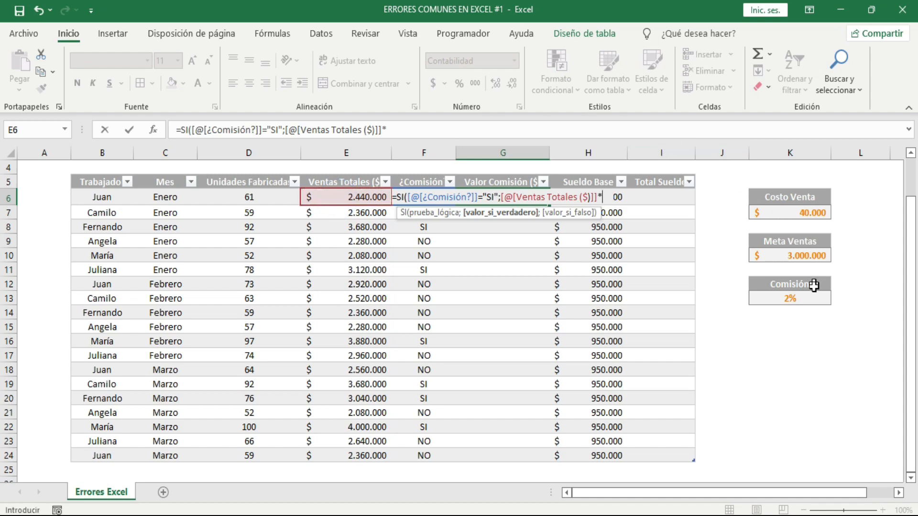
click(798, 296)
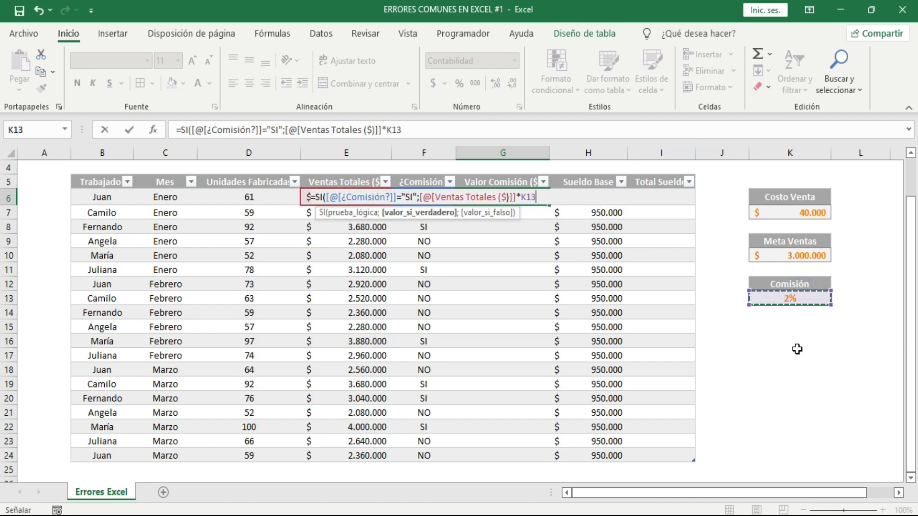
key(F4)
text(;)
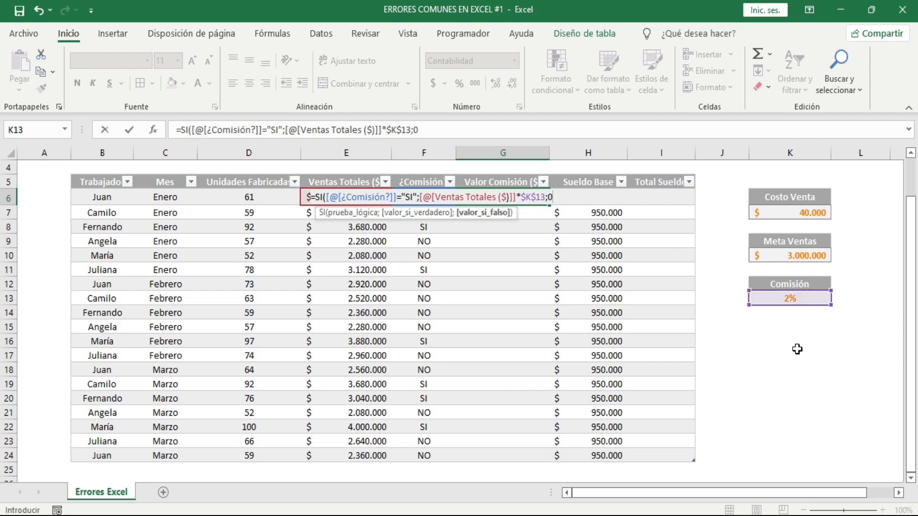
text(0))
key(Return)
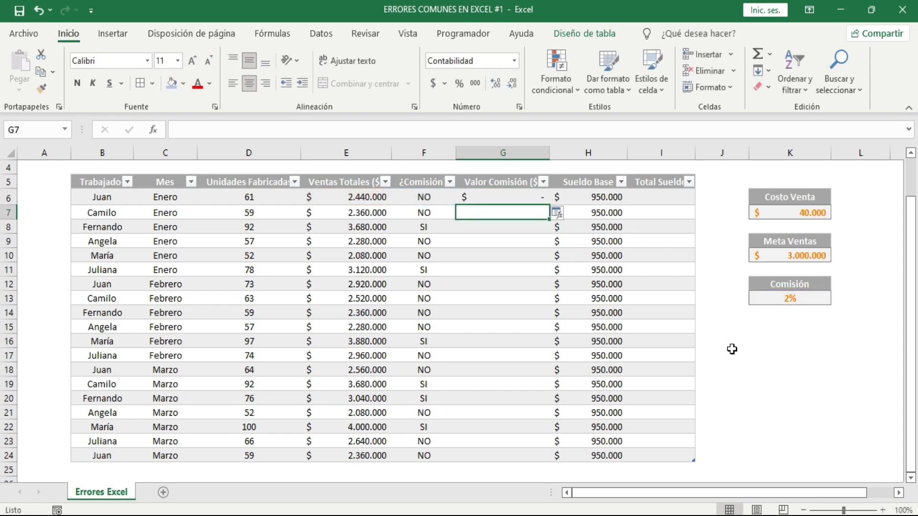
click(557, 213)
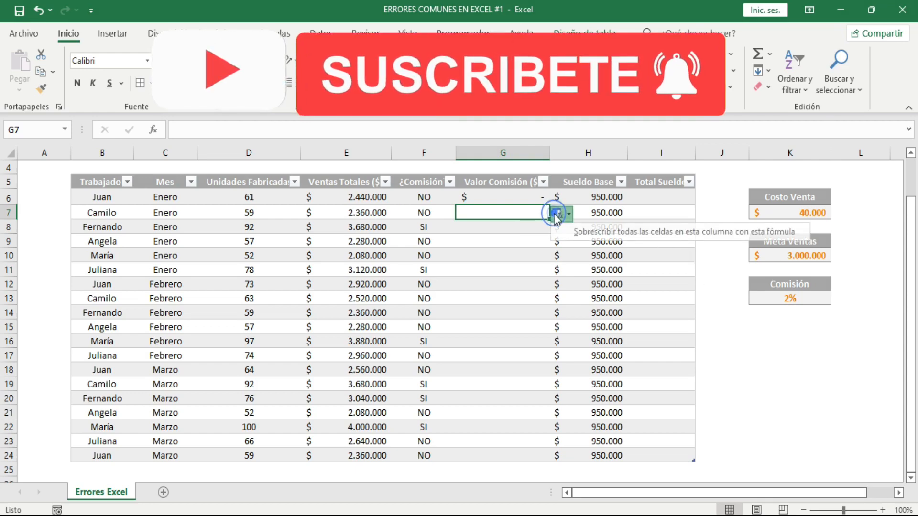
click(588, 235)
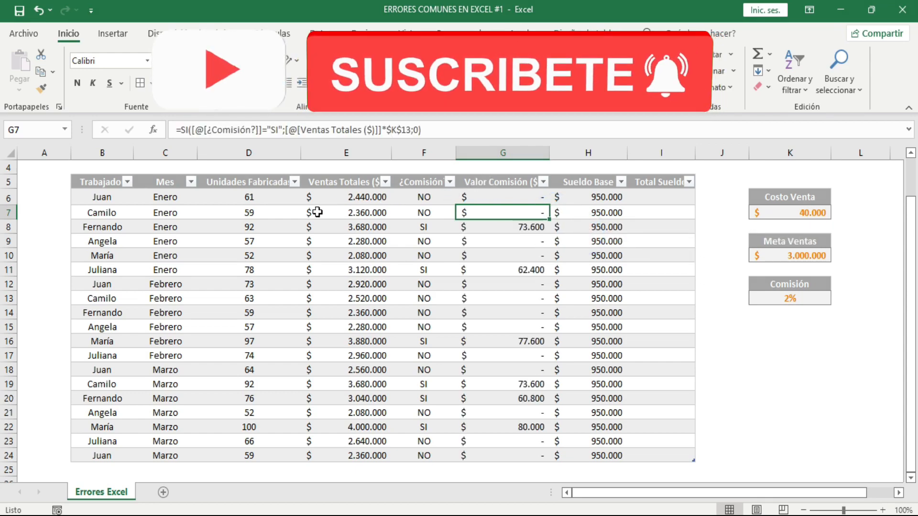
drag(330, 219, 514, 414)
drag(760, 208, 794, 299)
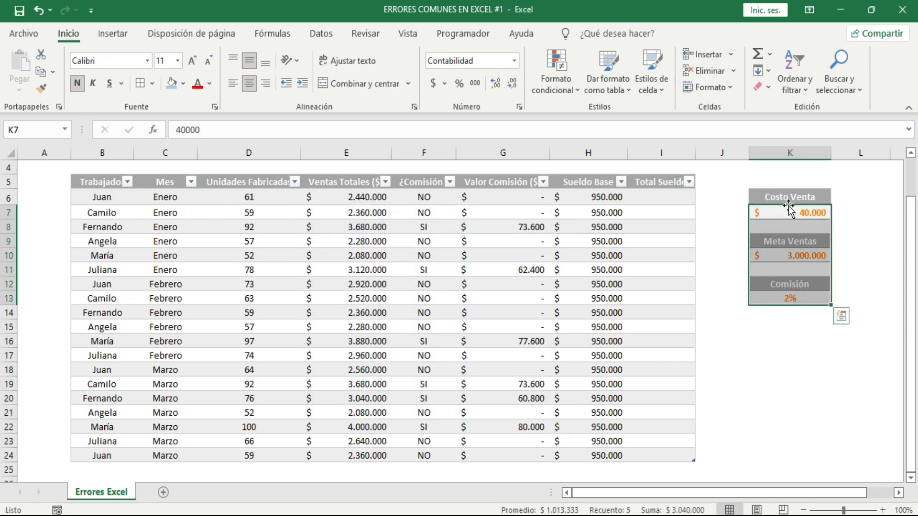
drag(332, 195, 540, 454)
In I6, enter a formula adding the row's Valor Comisión ($) and Sueldo Base, and apply it to the whole Total Sueldo column
click(655, 197)
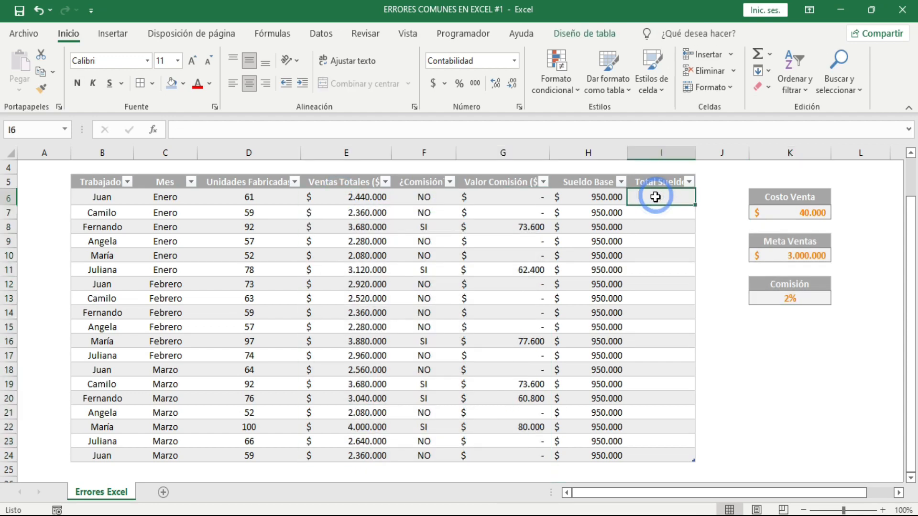
text(=)
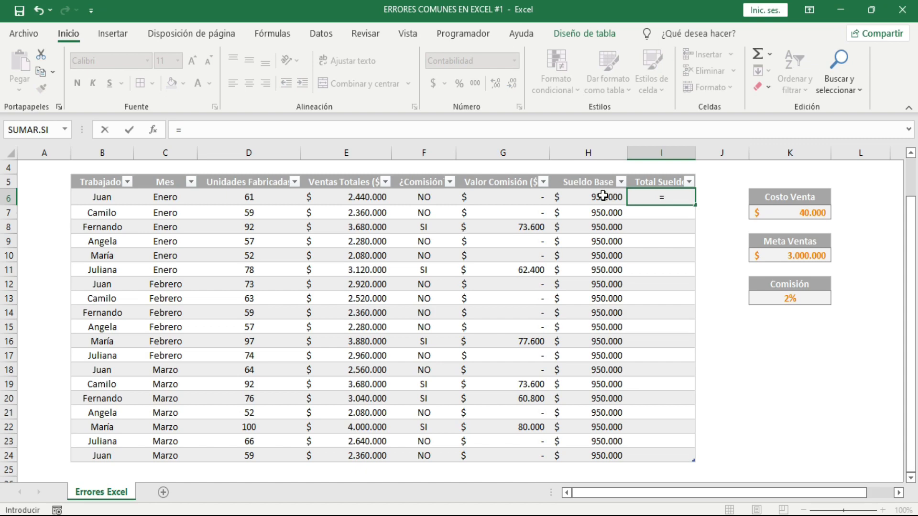
click(537, 200)
text(+)
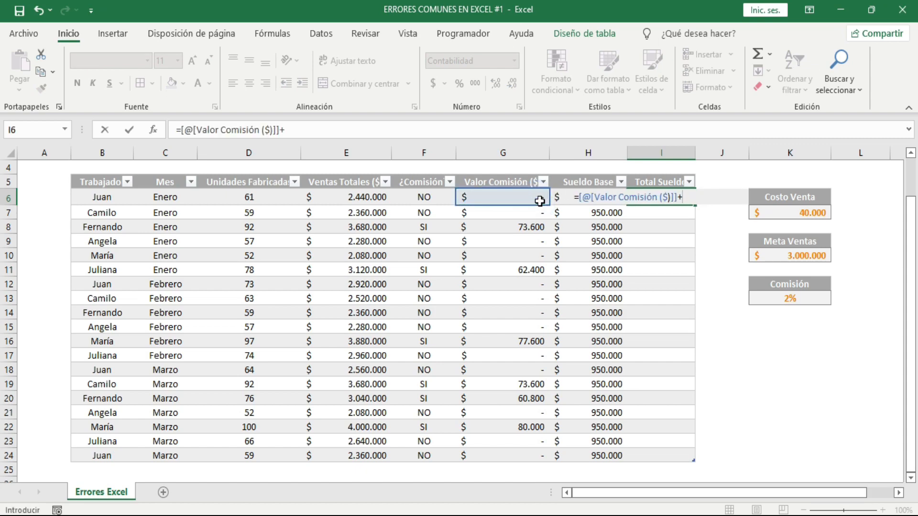
click(567, 201)
key(Return)
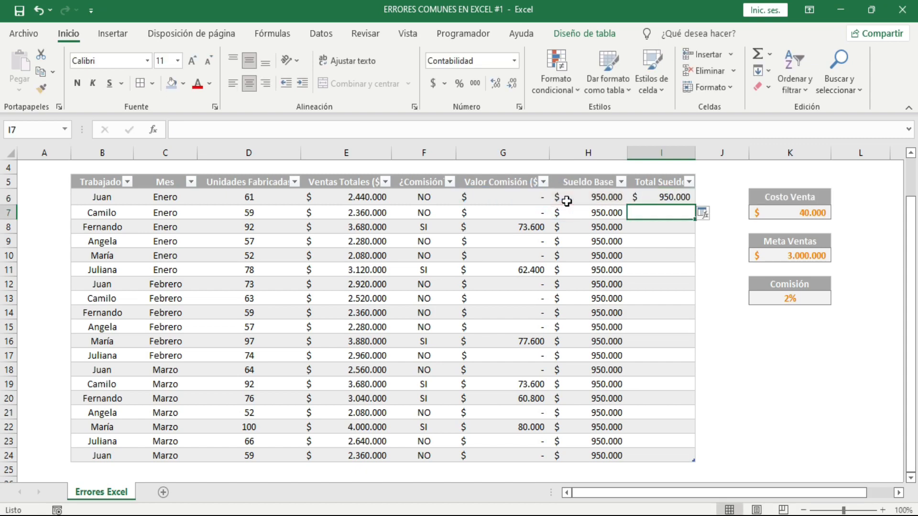
click(702, 214)
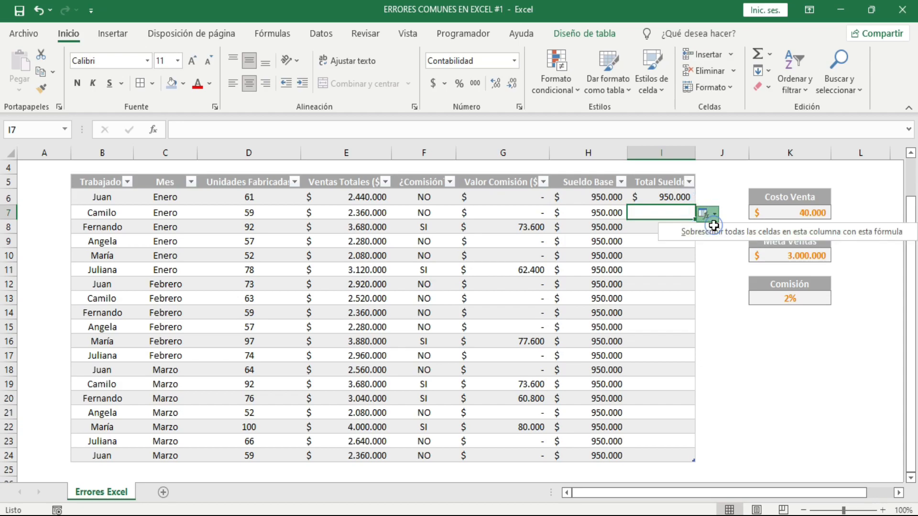
click(701, 282)
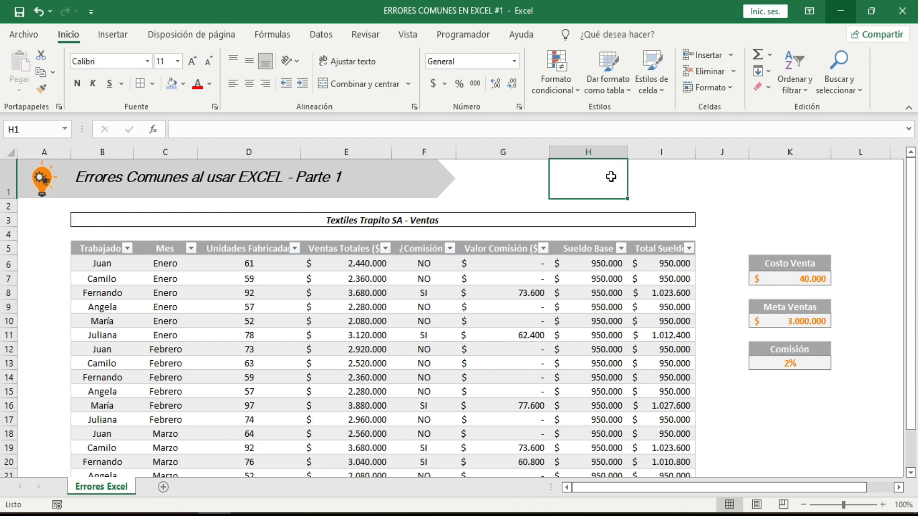
mouse_move(612, 177)
mouse_down()
mouse_move(655, 179)
mouse_move(612, 181)
mouse_up()
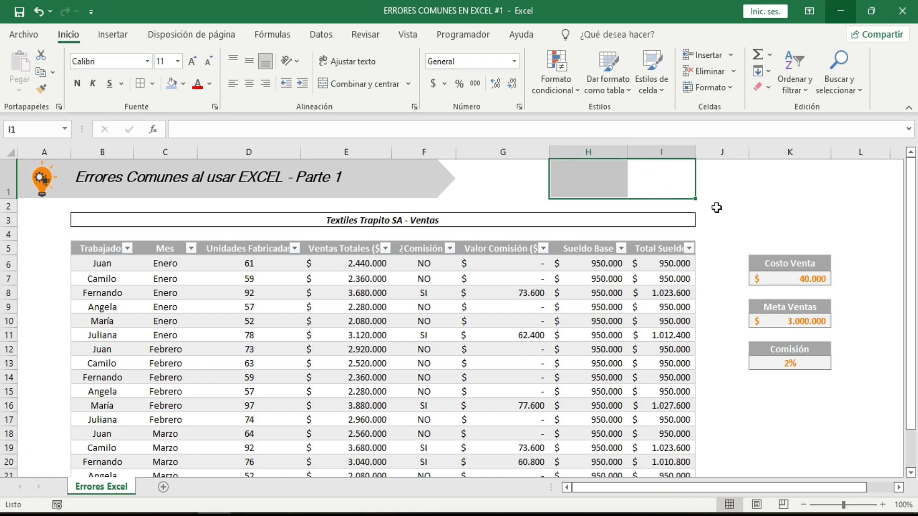
click(735, 207)
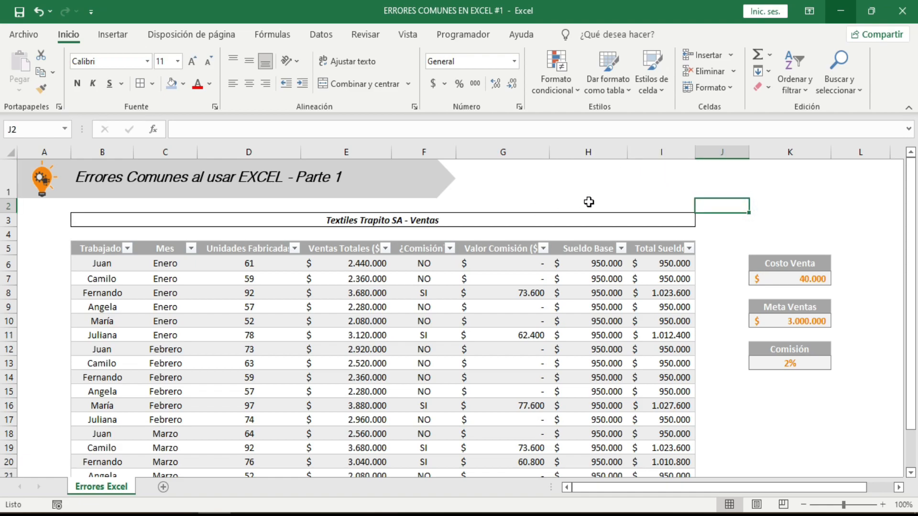